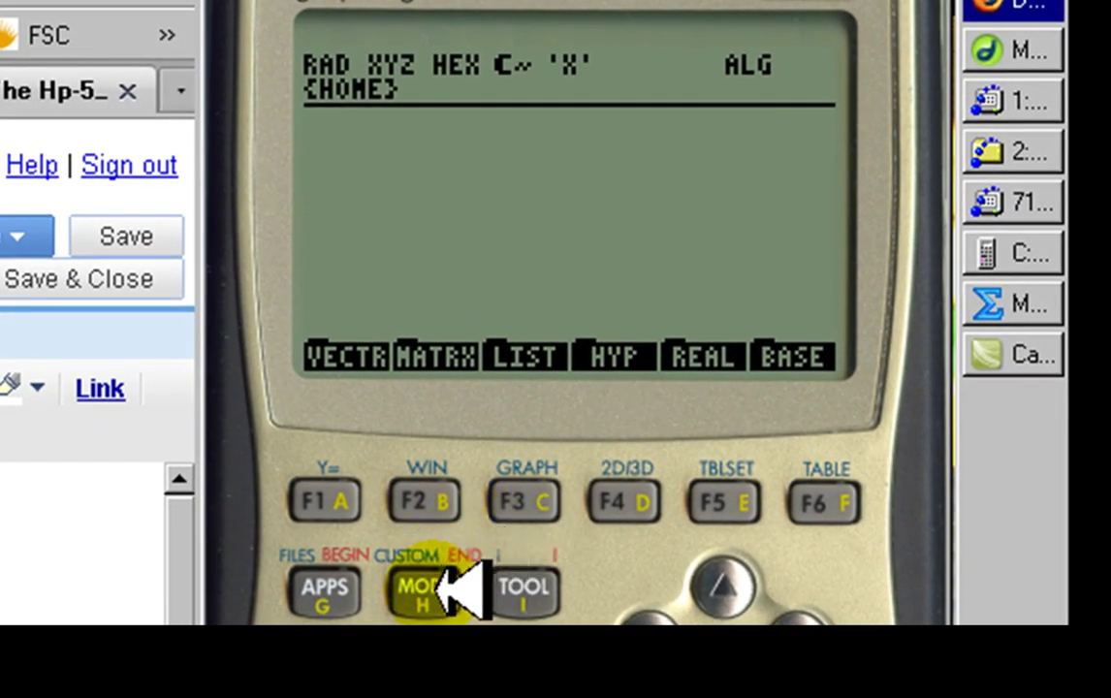
In Calculator Modes, change Operating Mode from Algebraic to RPN
left_click(435, 594)
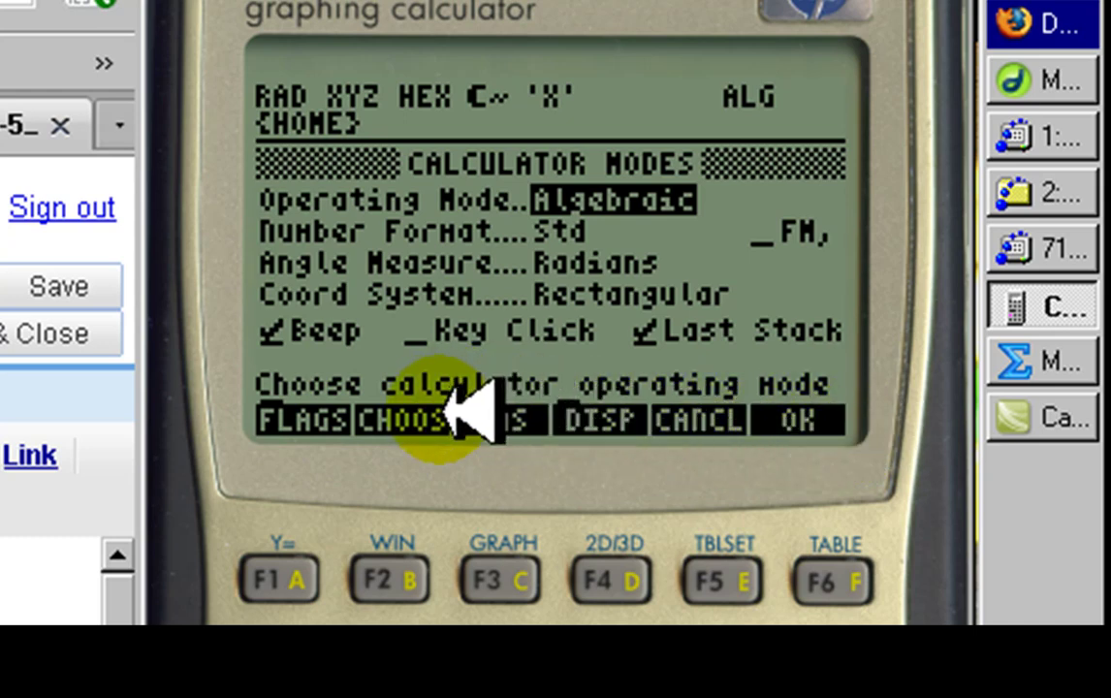
left_click(400, 574)
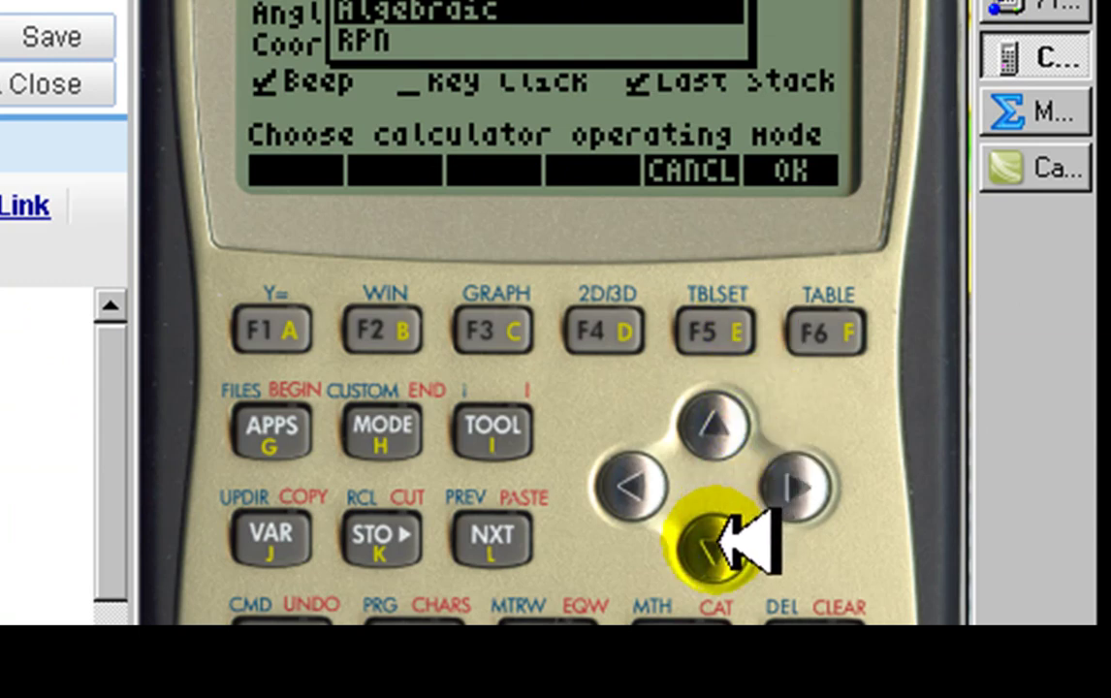
left_click(715, 543)
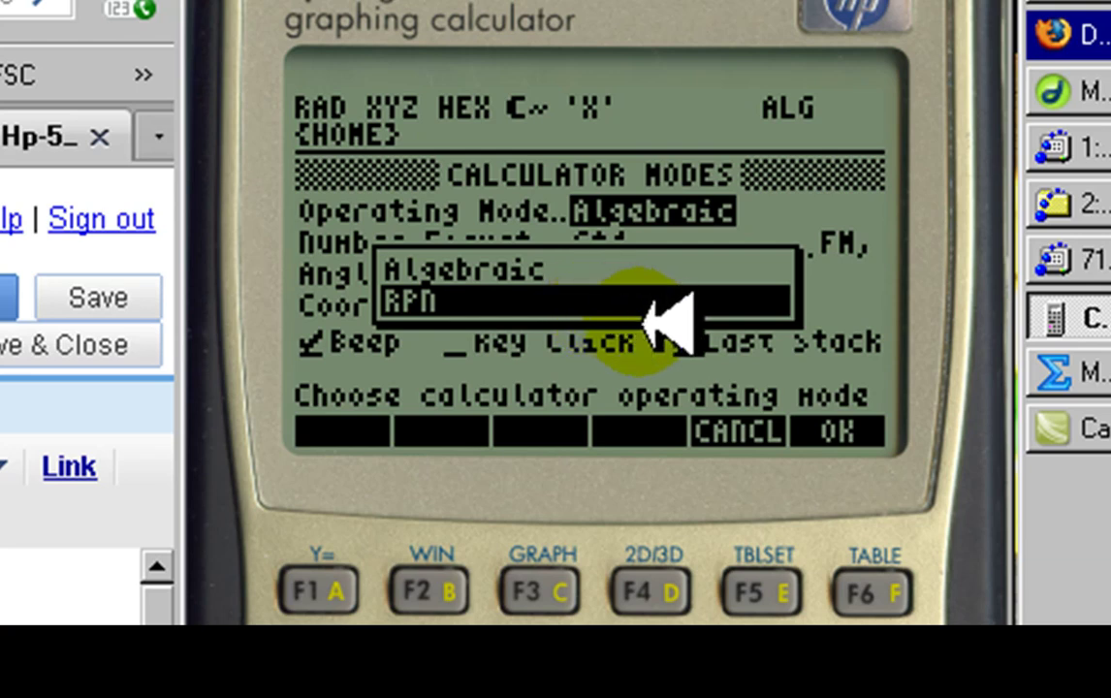
left_click(869, 572)
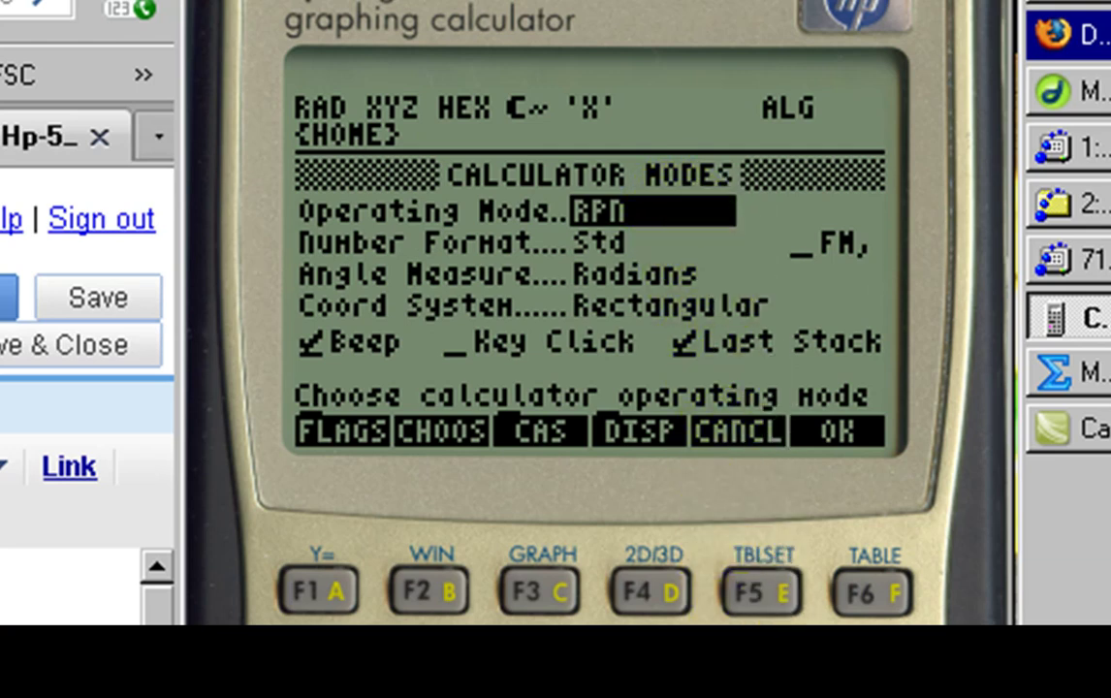
Change Number Format from Standard to Fix with 2 decimal places
key("Down")
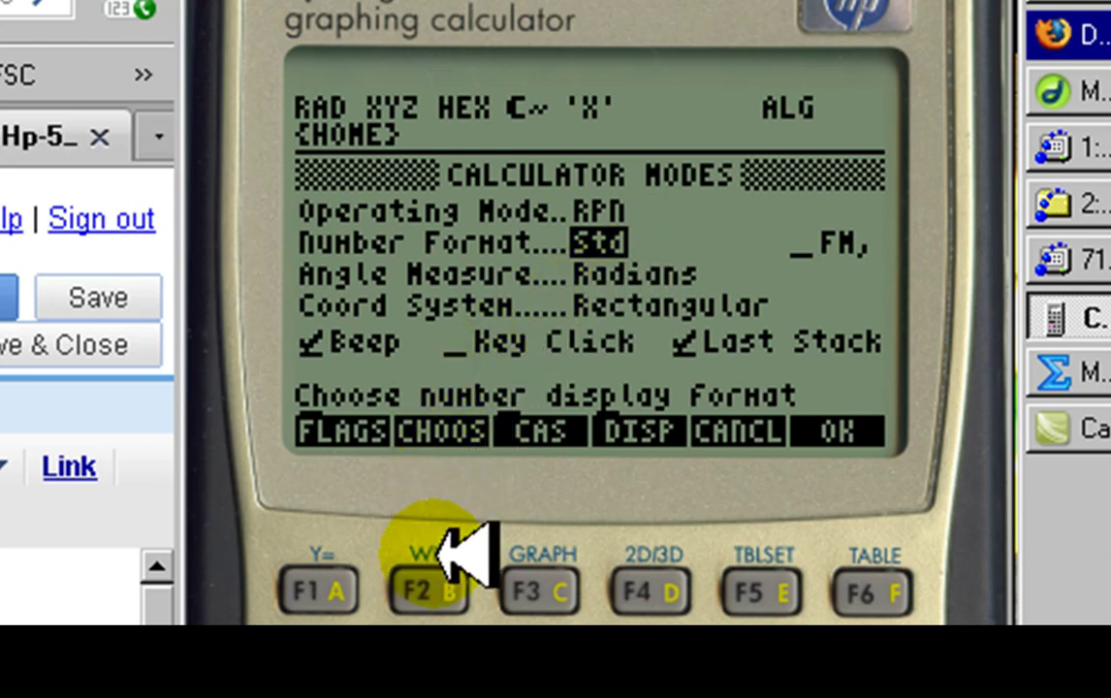
left_click(456, 582)
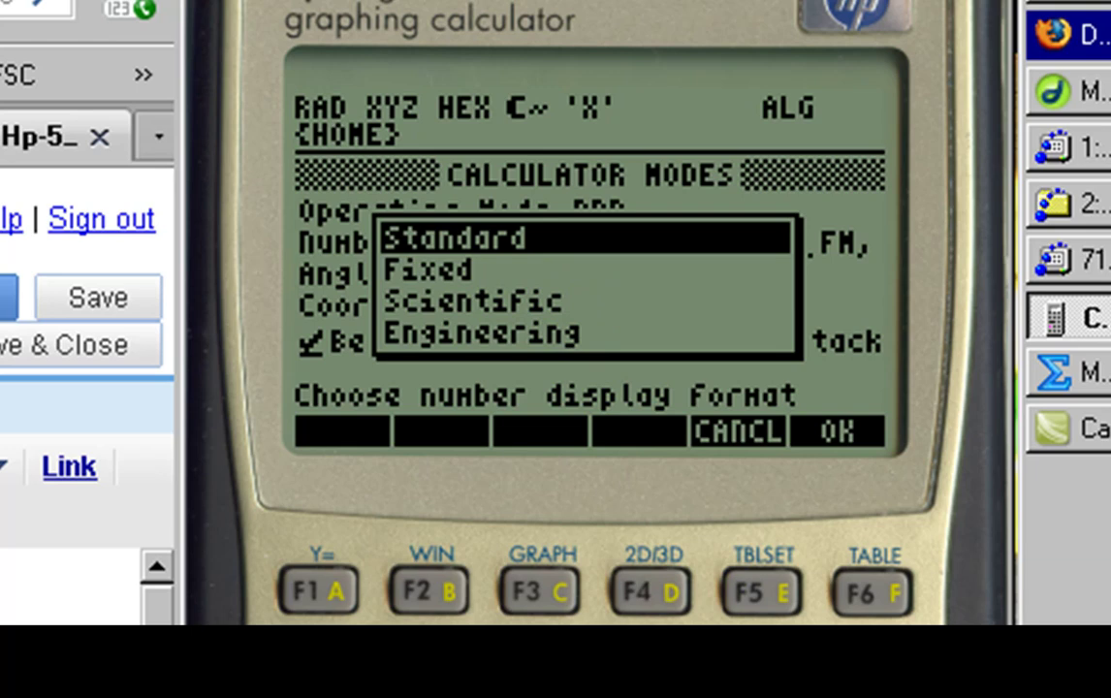
key("Down")
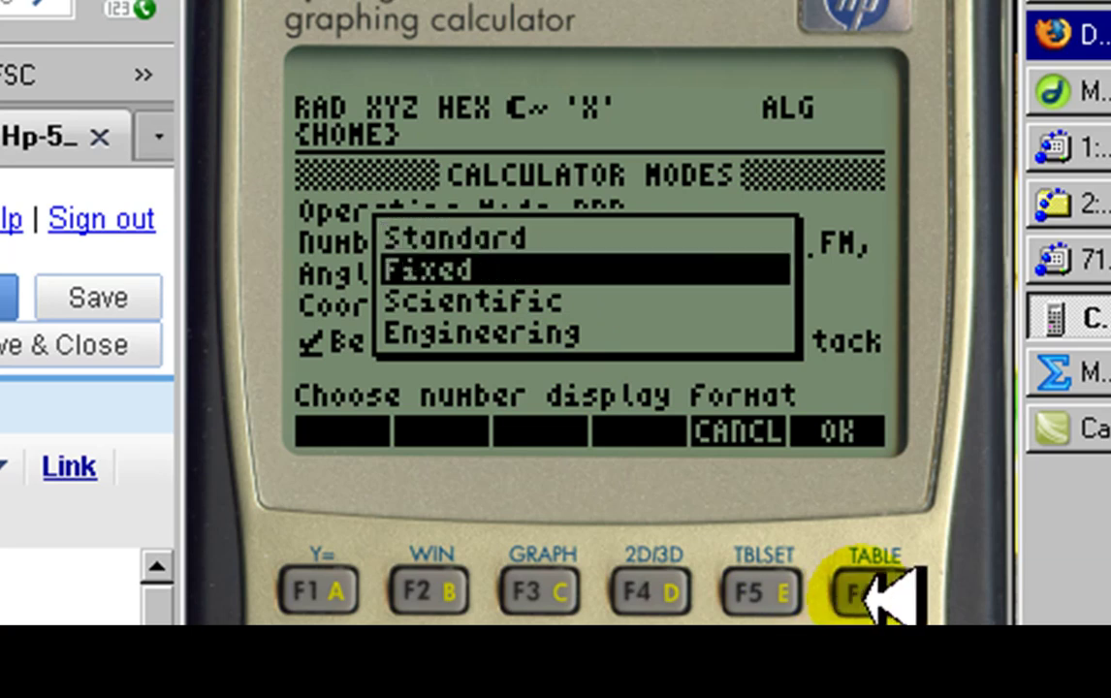
left_click(871, 590)
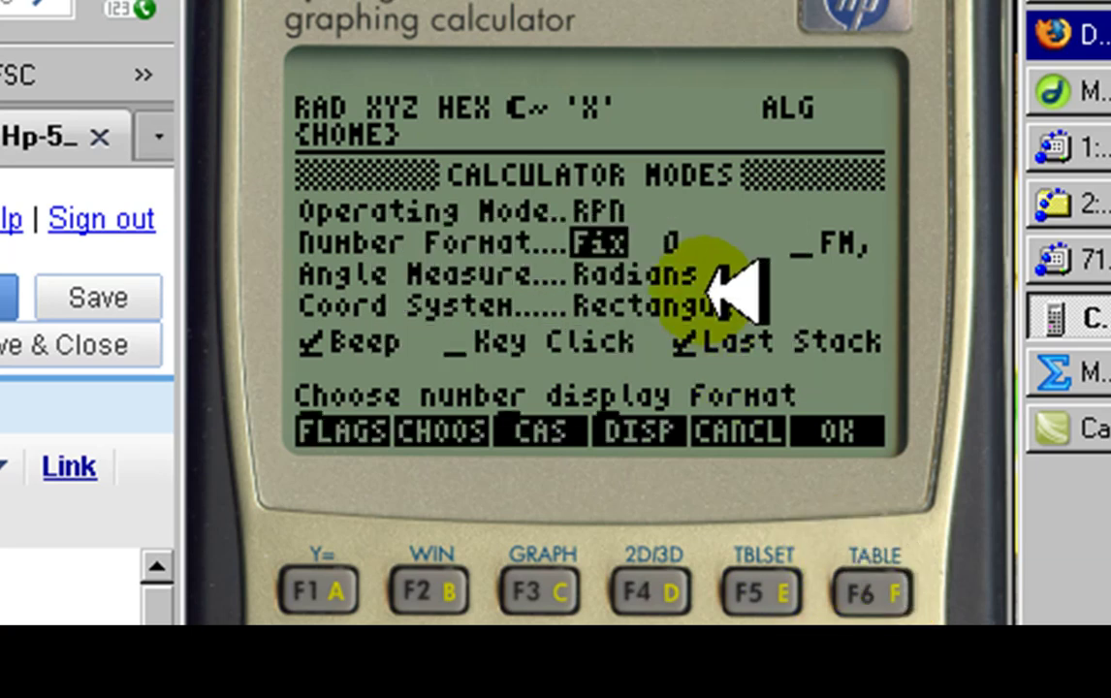
key("Right")
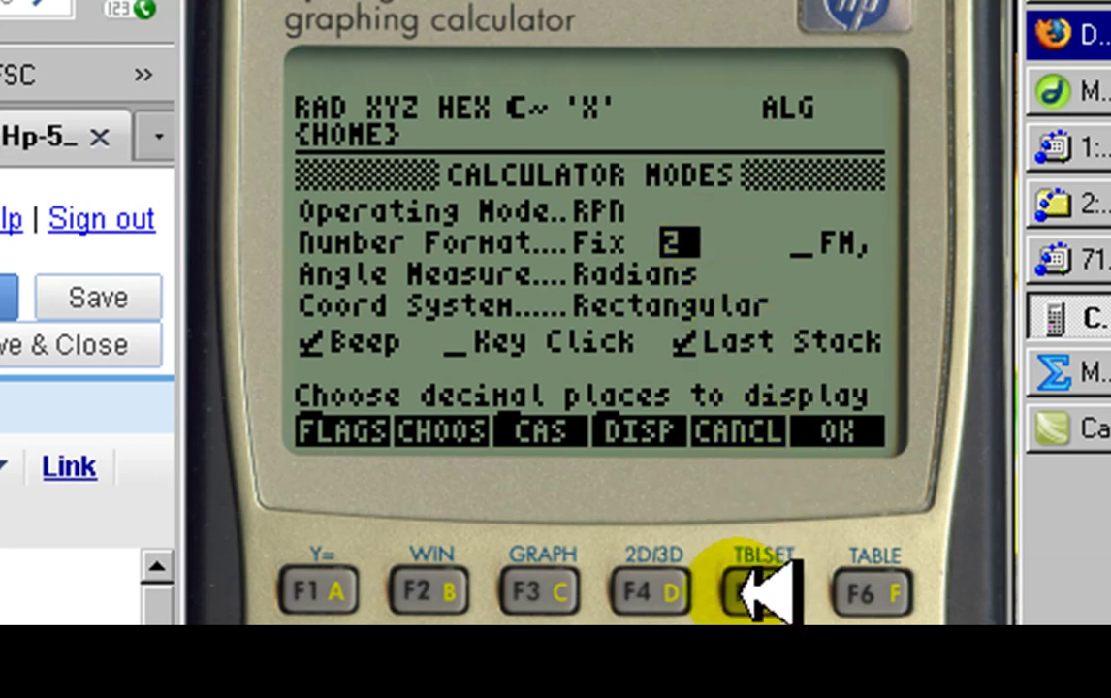
Uncheck Beep in Calculator Modes, keeping Radians, Rectangular, Key Click off and Last Stack on
key("Down")
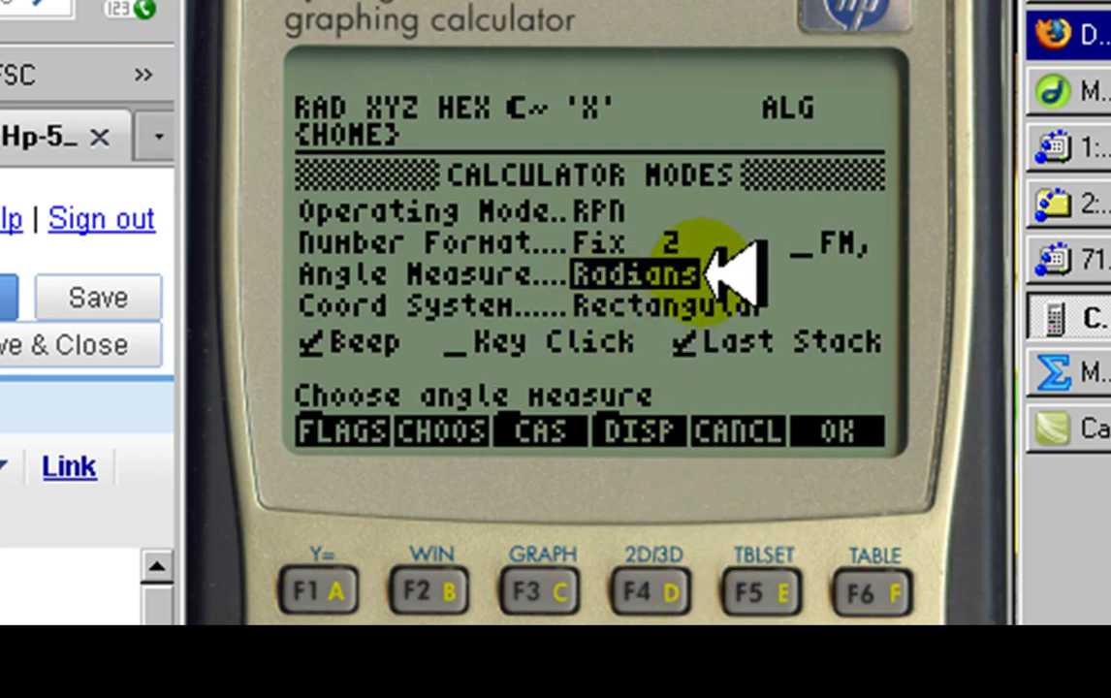
key("Down")
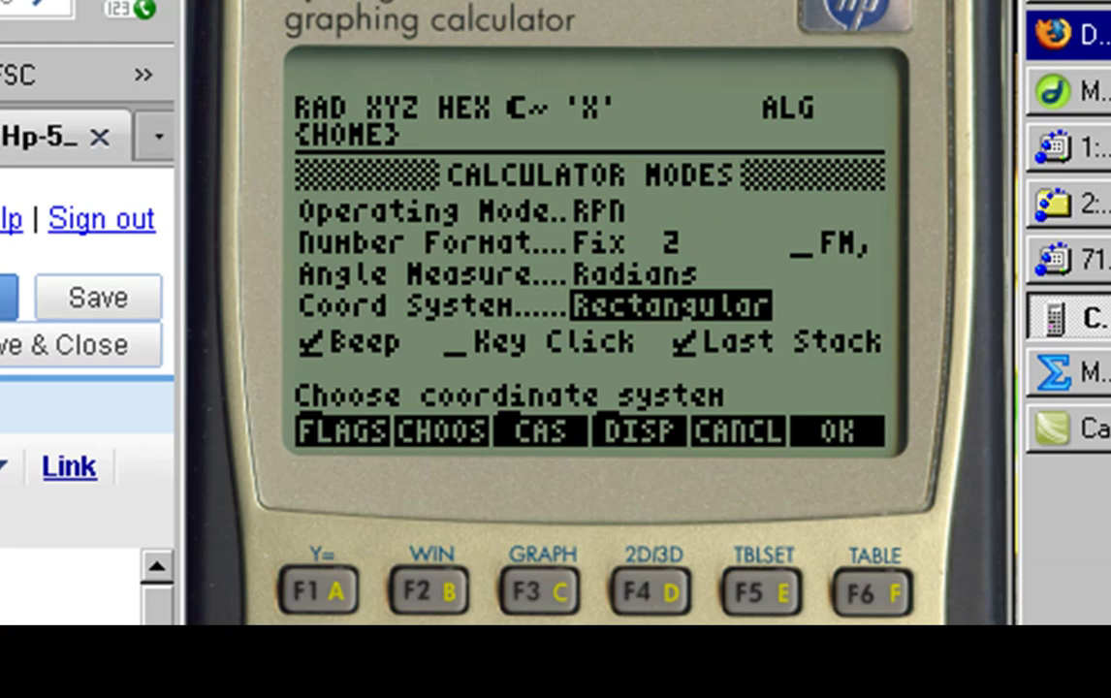
key("Down")
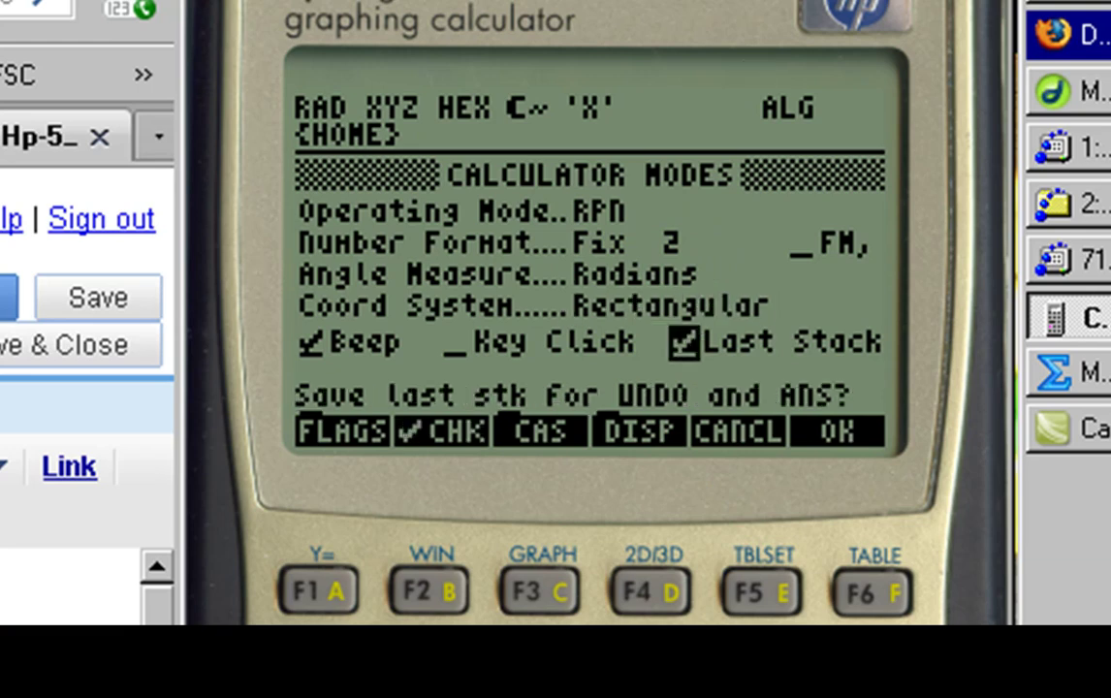
key("Left")
key("Left")
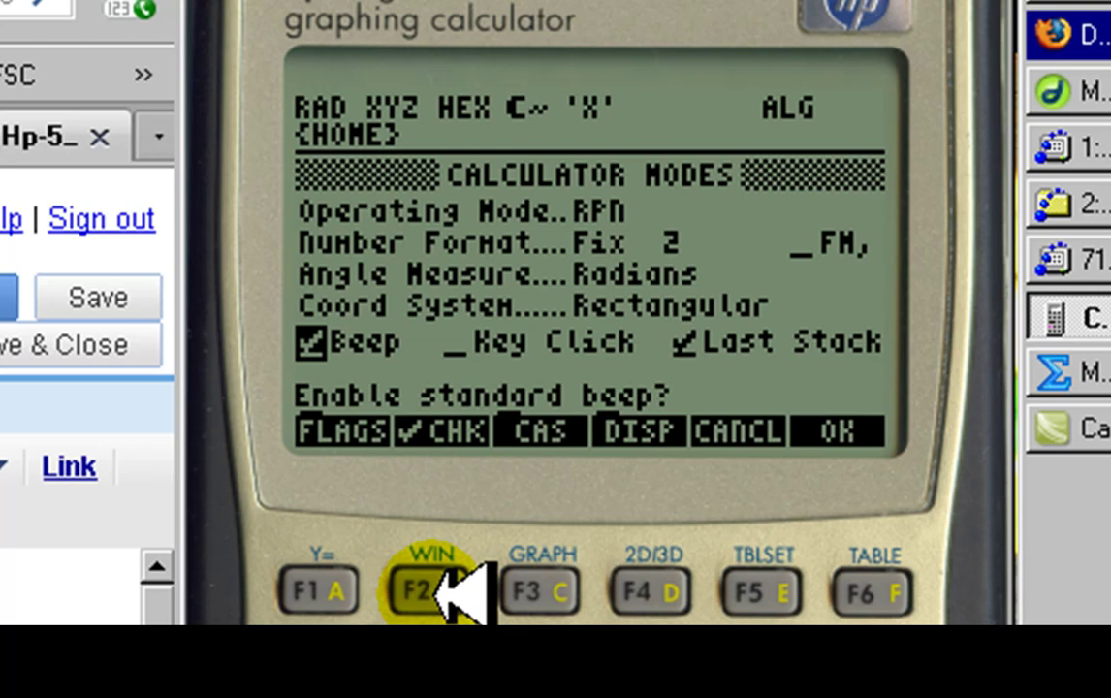
left_click(456, 586)
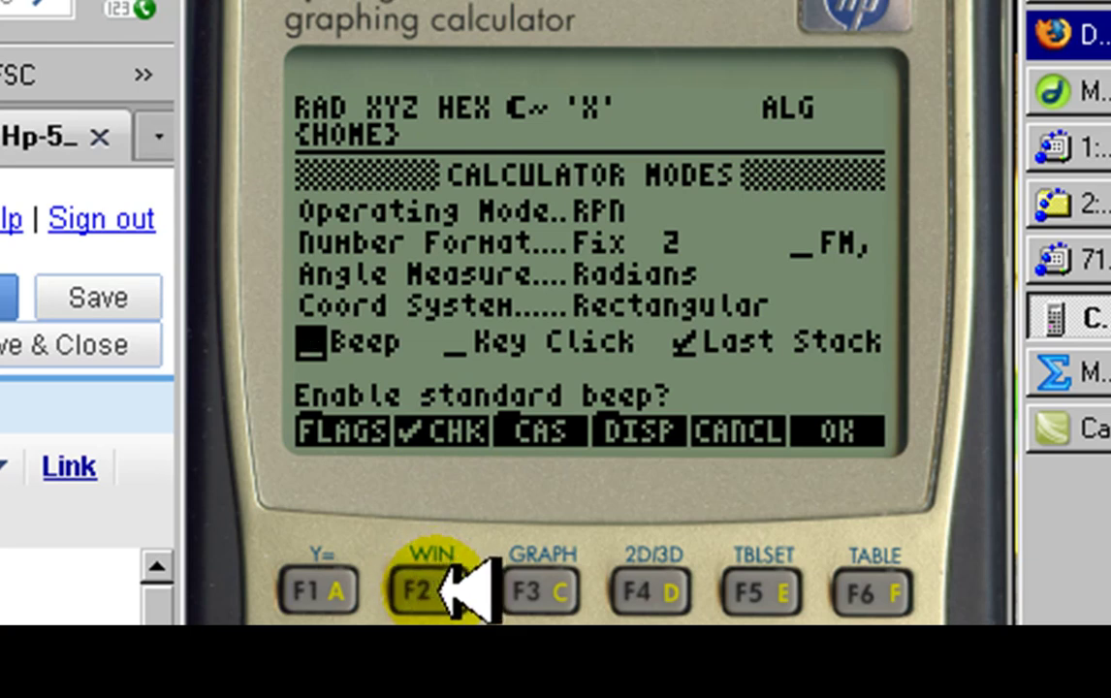
left_click(441, 585)
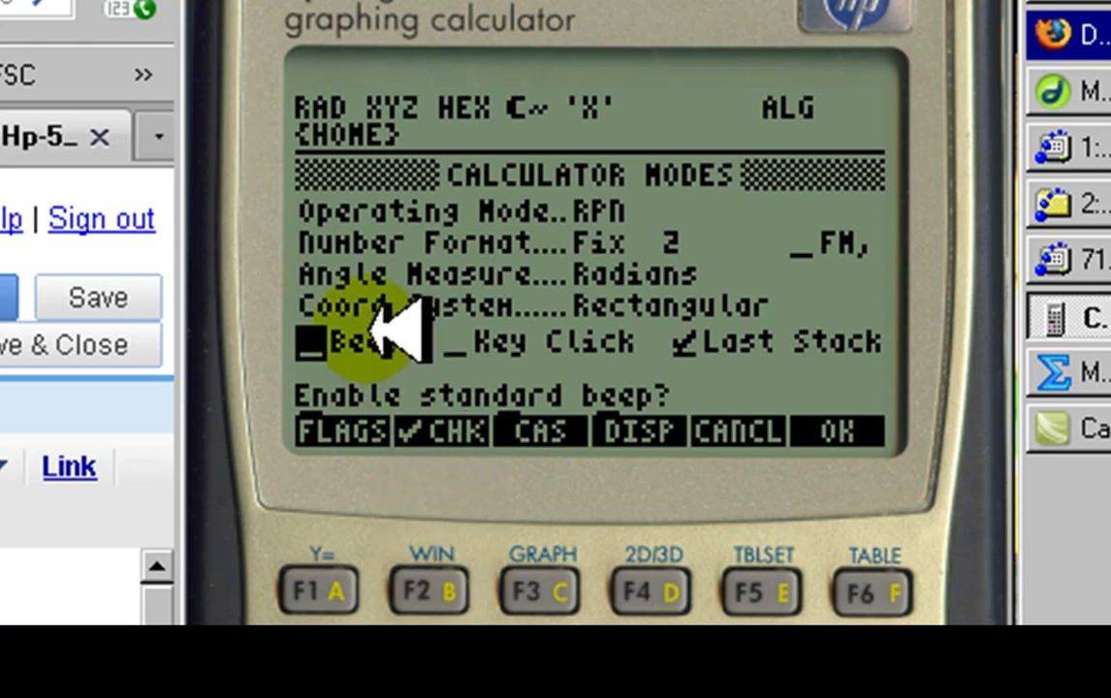
left_click(506, 439)
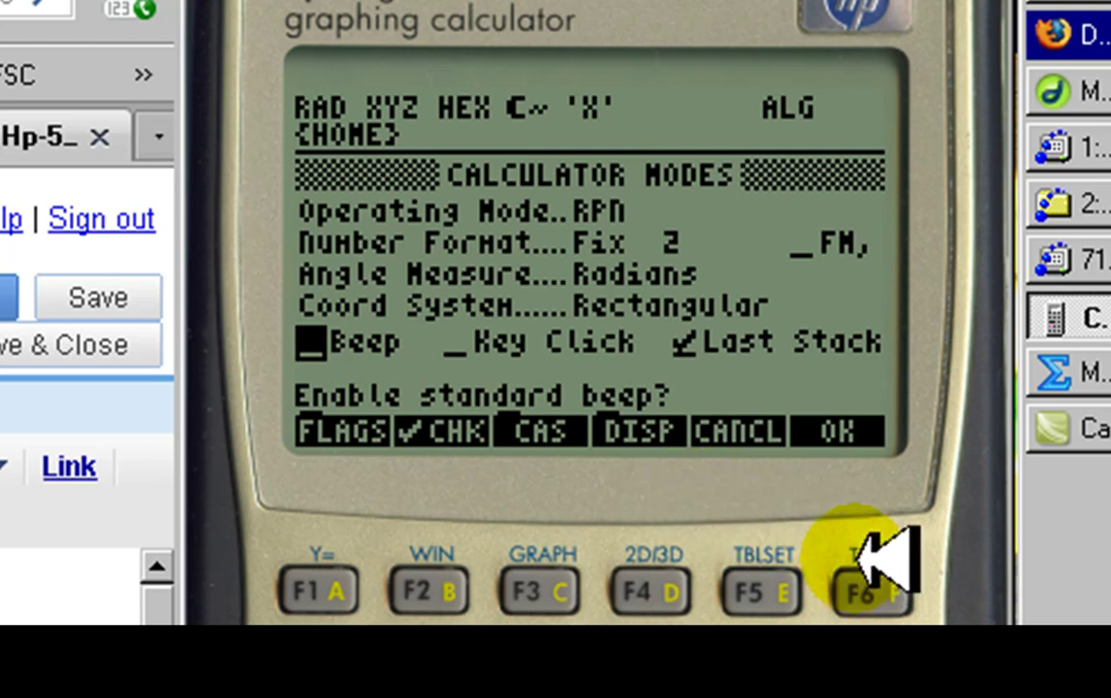
left_click(851, 454)
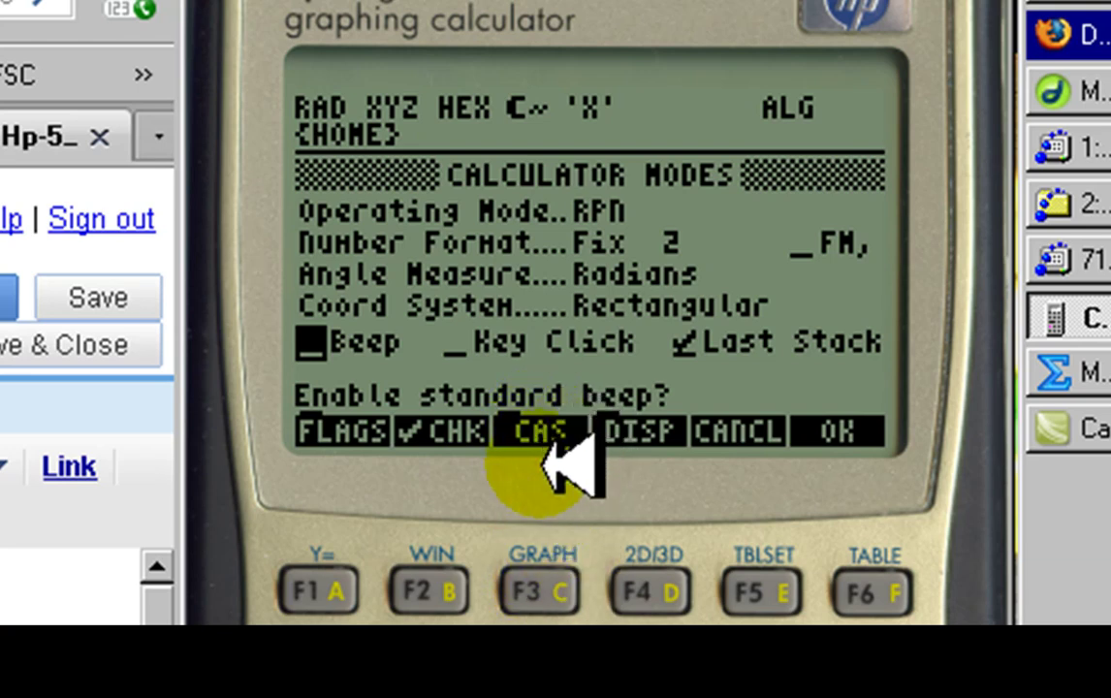
In CAS Modes, uncheck Complex, leave Approx checked, and return to Calculator Modes
left_click(551, 588)
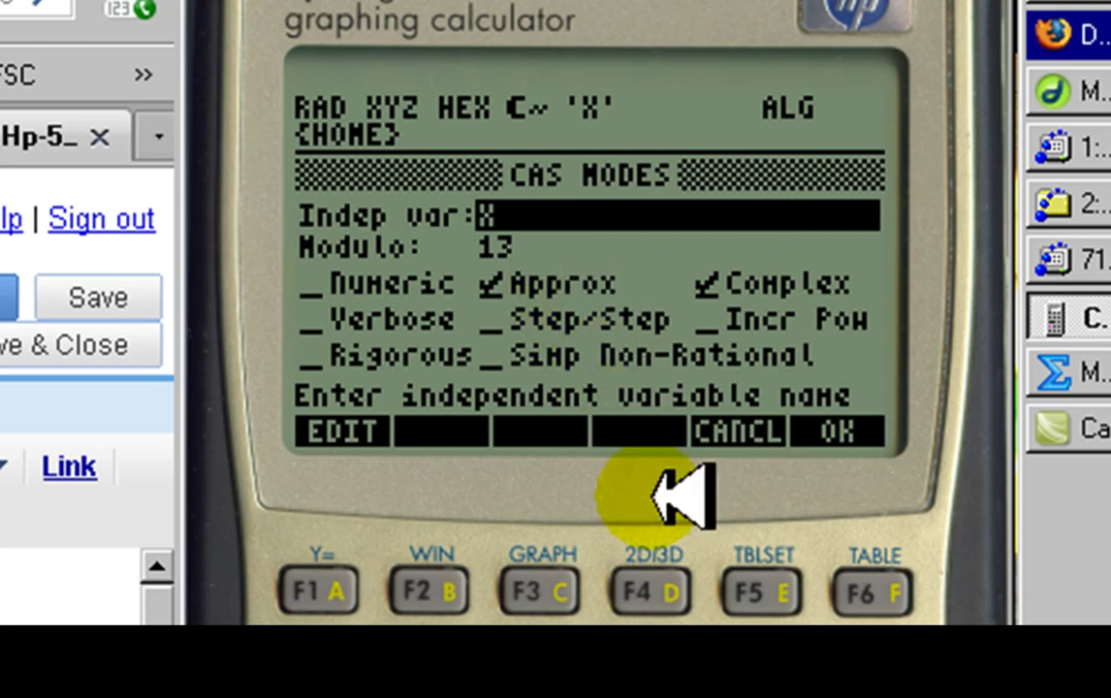
key("Down")
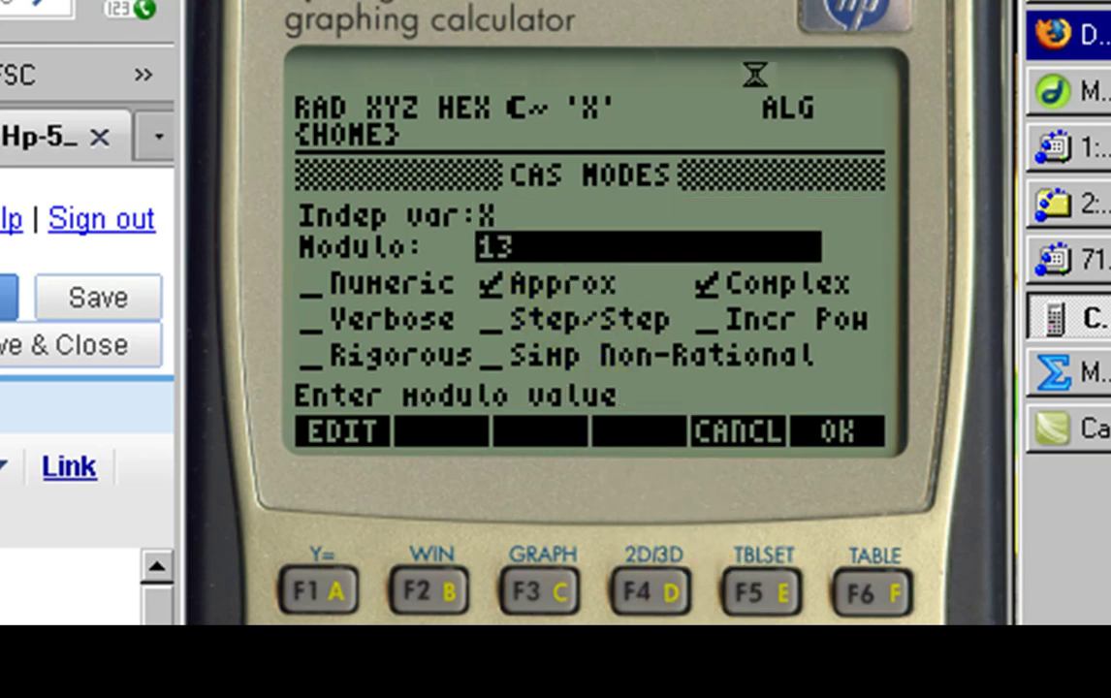
key("Right")
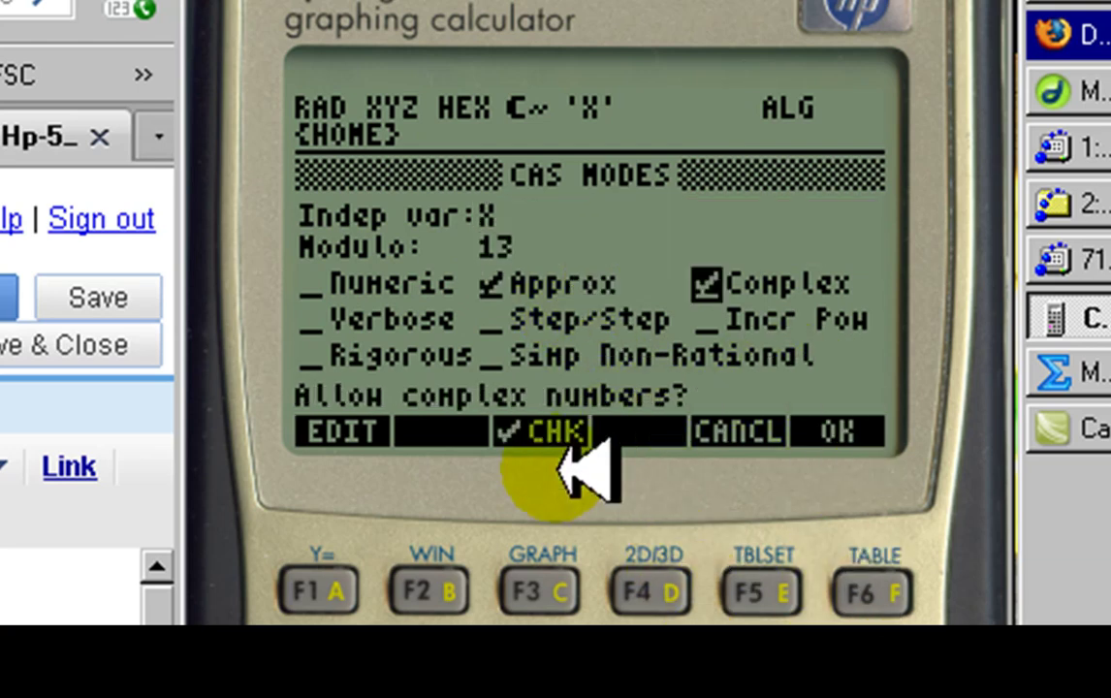
left_click(546, 592)
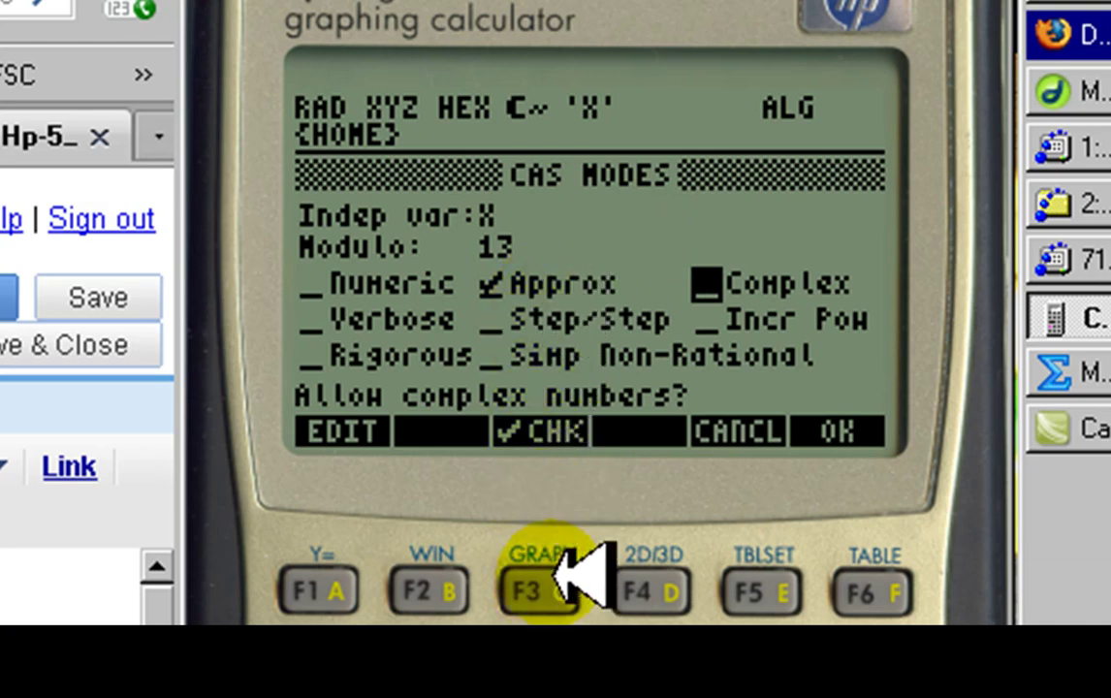
left_click(887, 589)
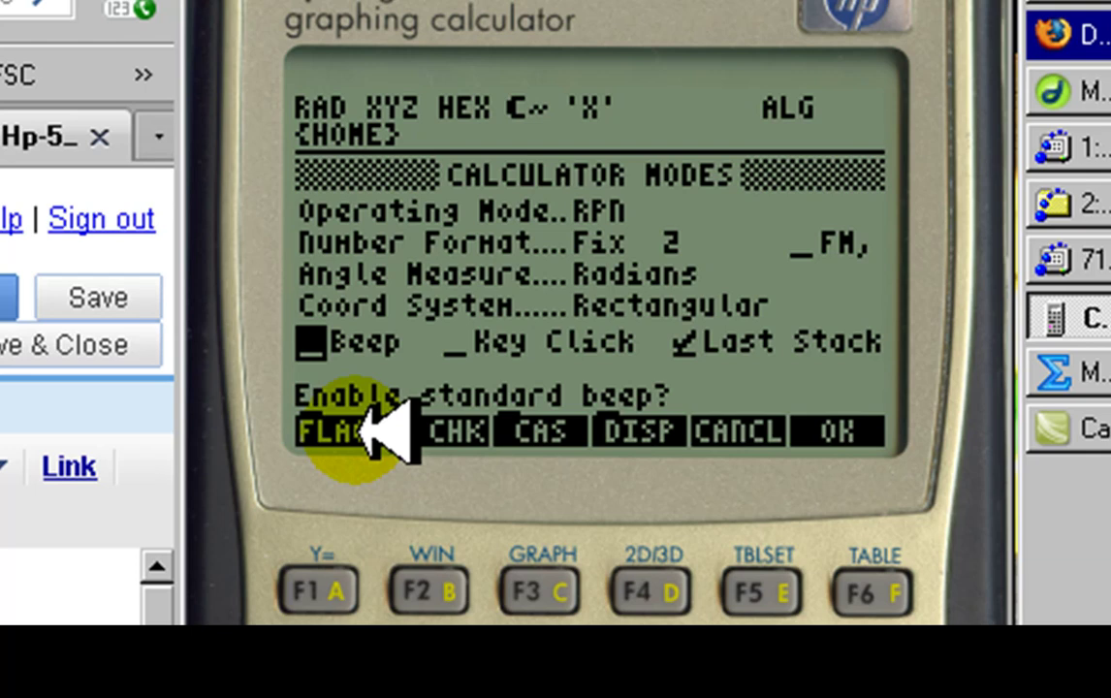
Open the System Flags list, starting at flag 01 General solutions
left_click(342, 582)
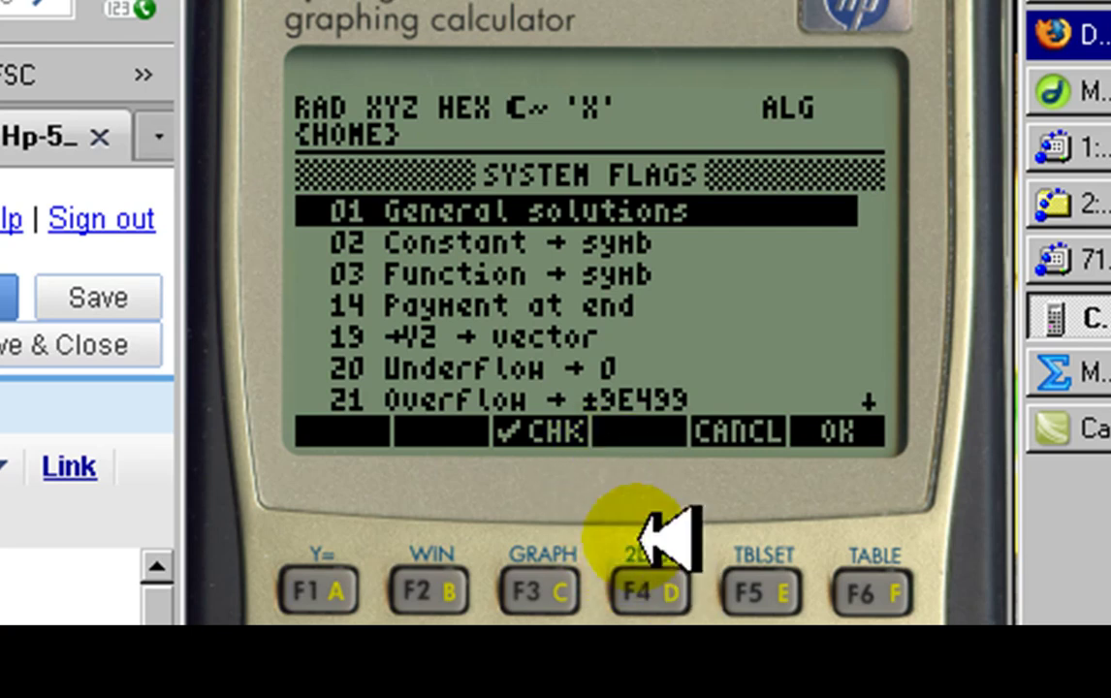
Check flag 22 so infinite results return ±9E499 instead of an error
key("Down")
key("Down")
key("Down")
key("Down")
key("Down")
key("Down")
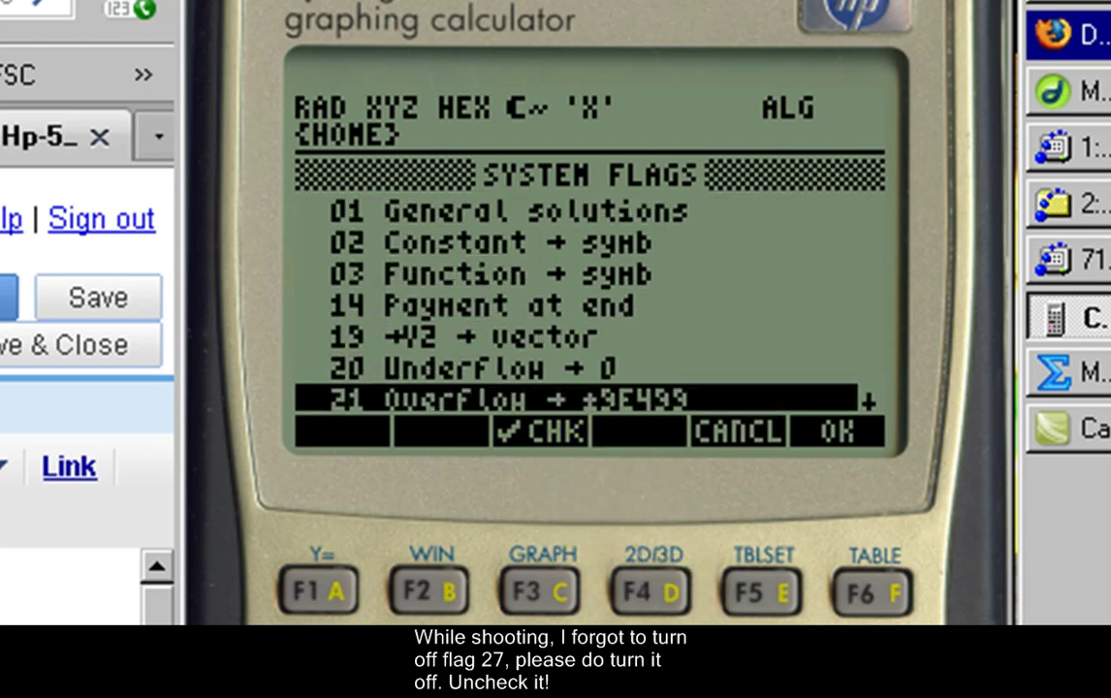
key("Down")
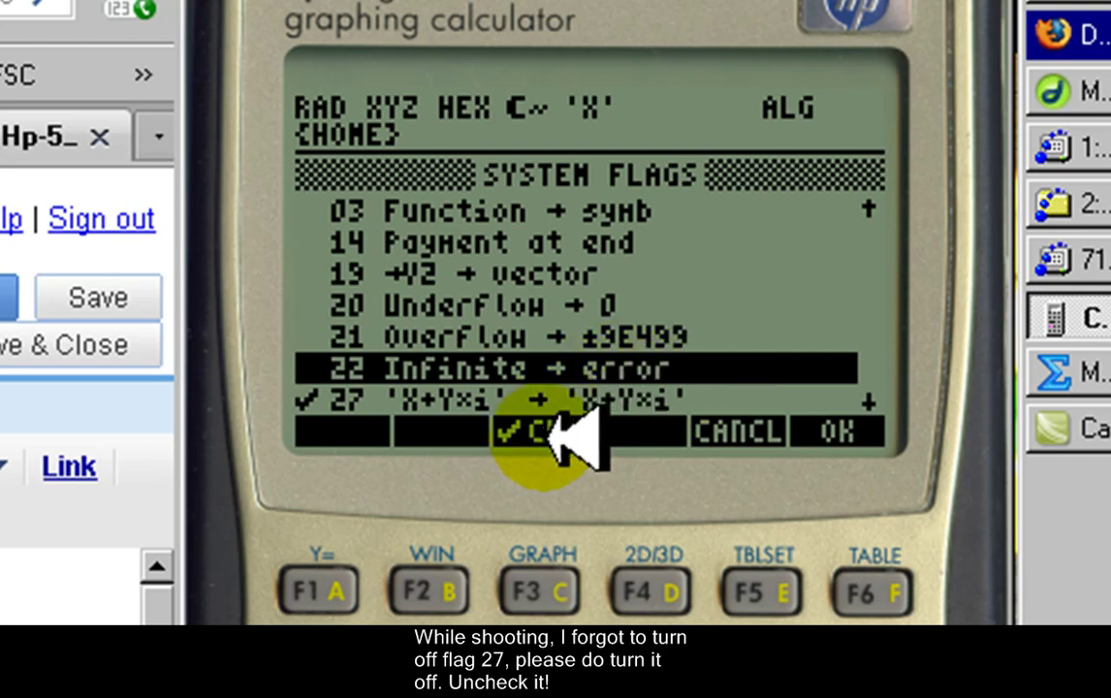
left_click(549, 578)
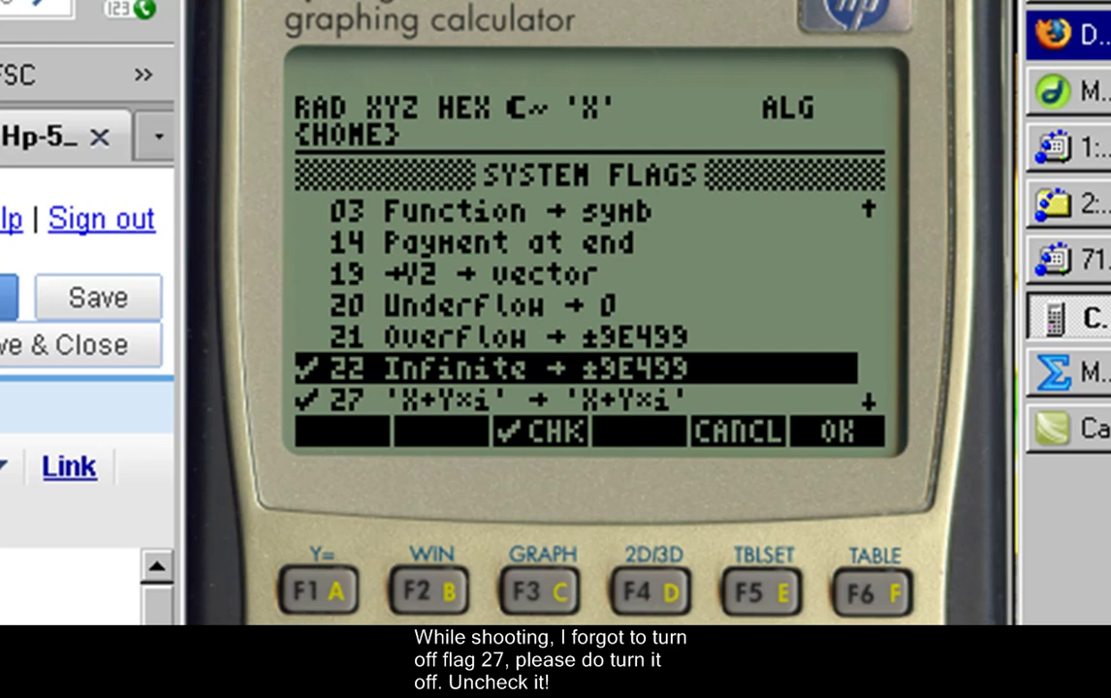
Check flags 40 Show clock and 41 24-hour clock
key("Down")
key("Down")
key("Down")
key("Down")
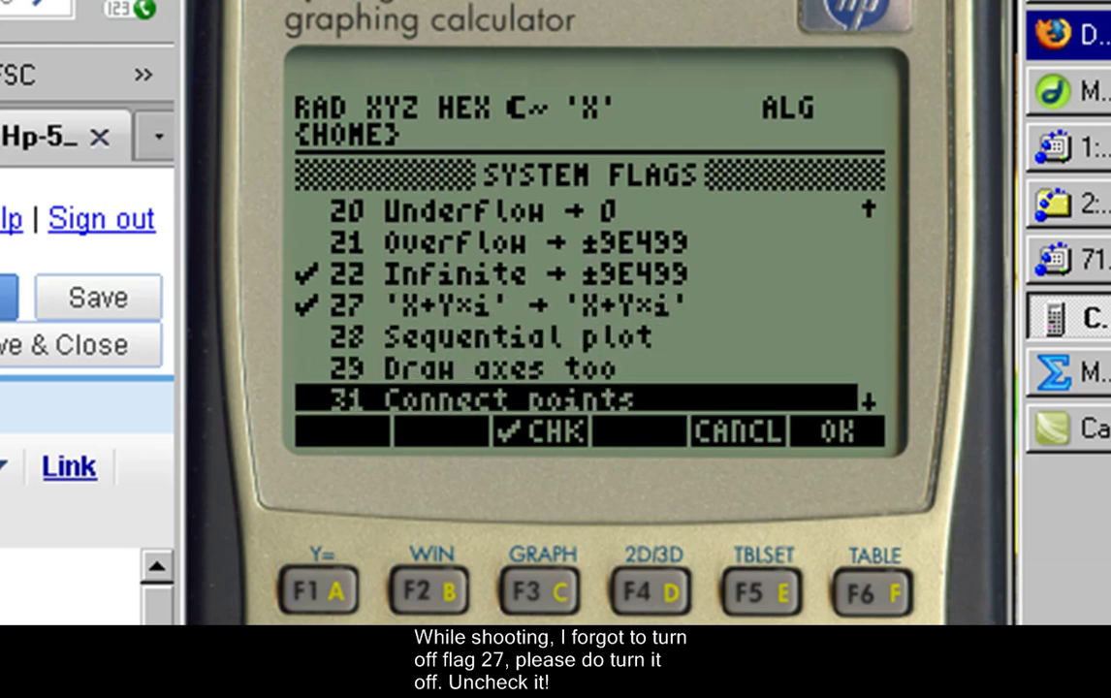
key("Down")
key("Down")
key("Down")
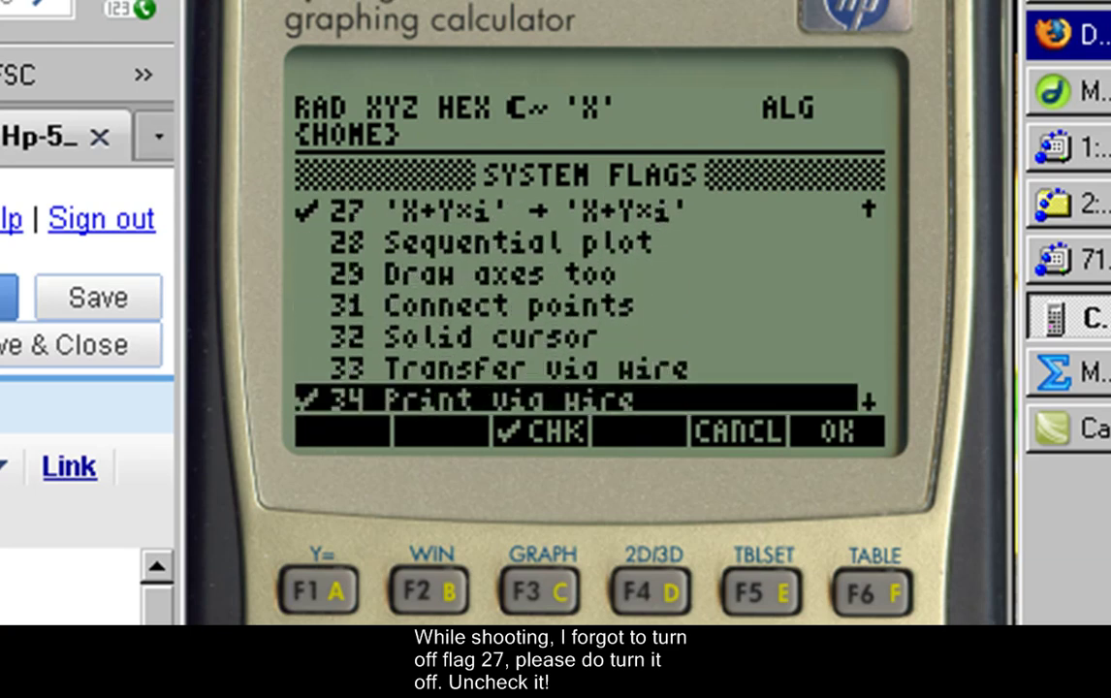
key("Down")
key("Down")
key("Down")
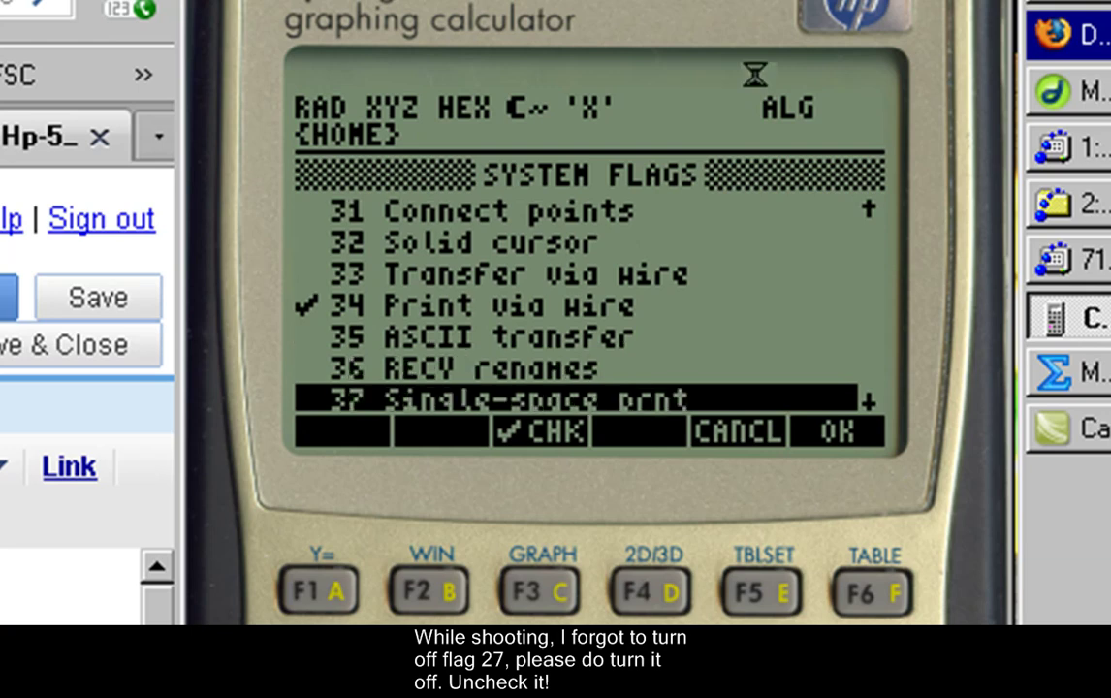
key("Down")
key("Down")
key("Down")
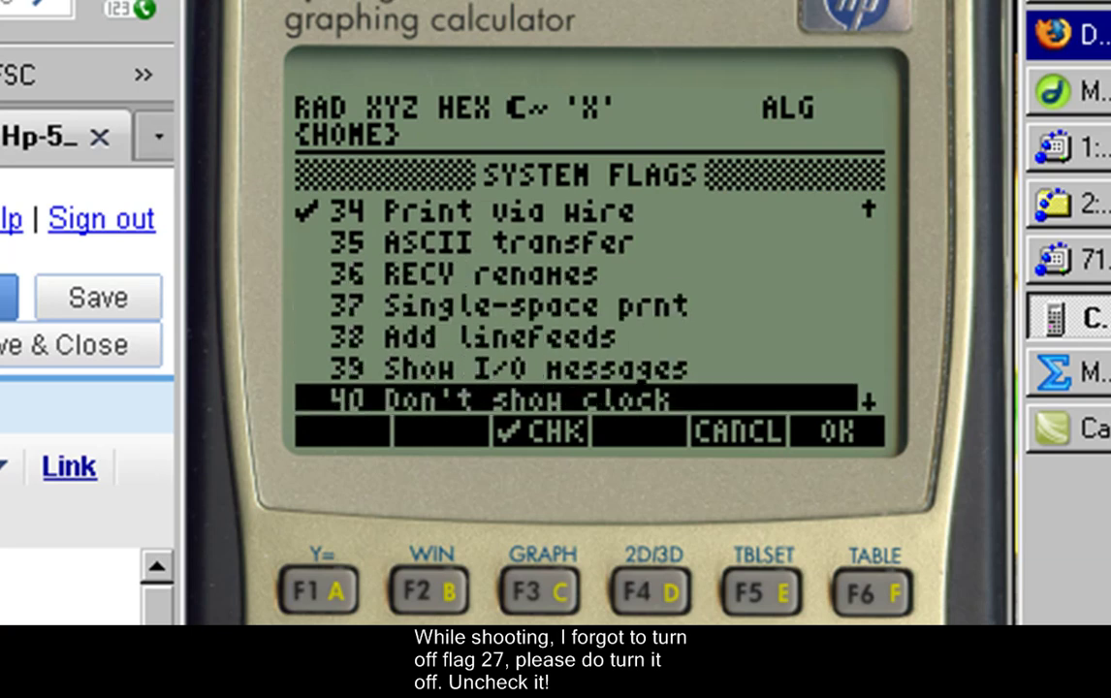
key("Down")
key("Down")
key("Down")
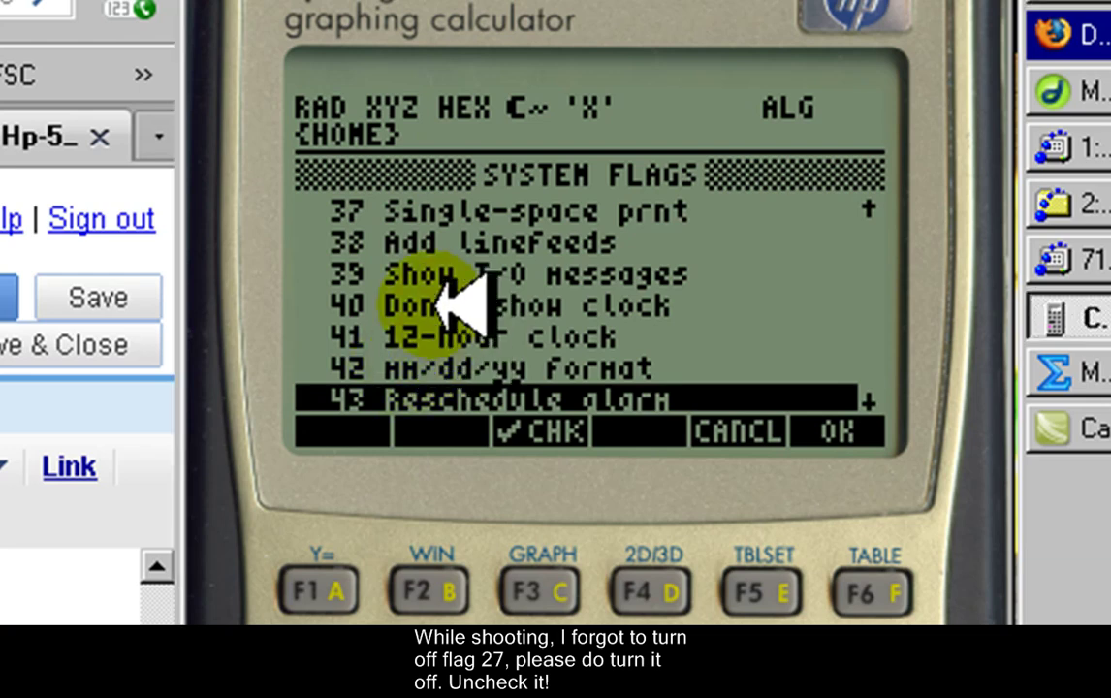
key("Up")
key("Up")
key("Up")
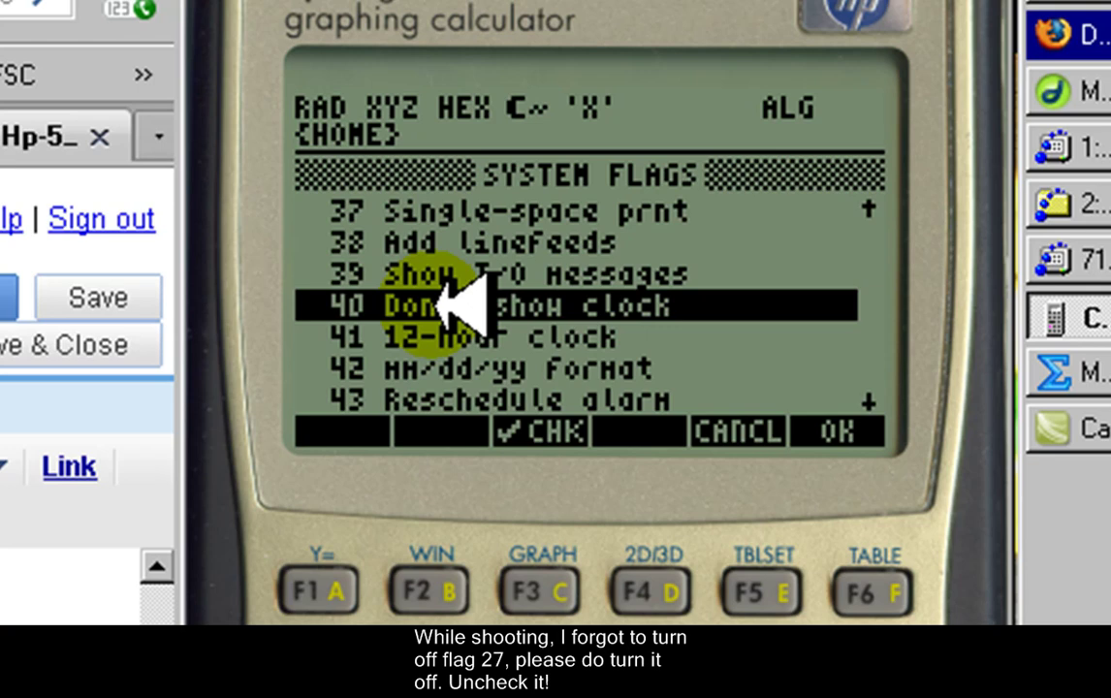
left_click(561, 586)
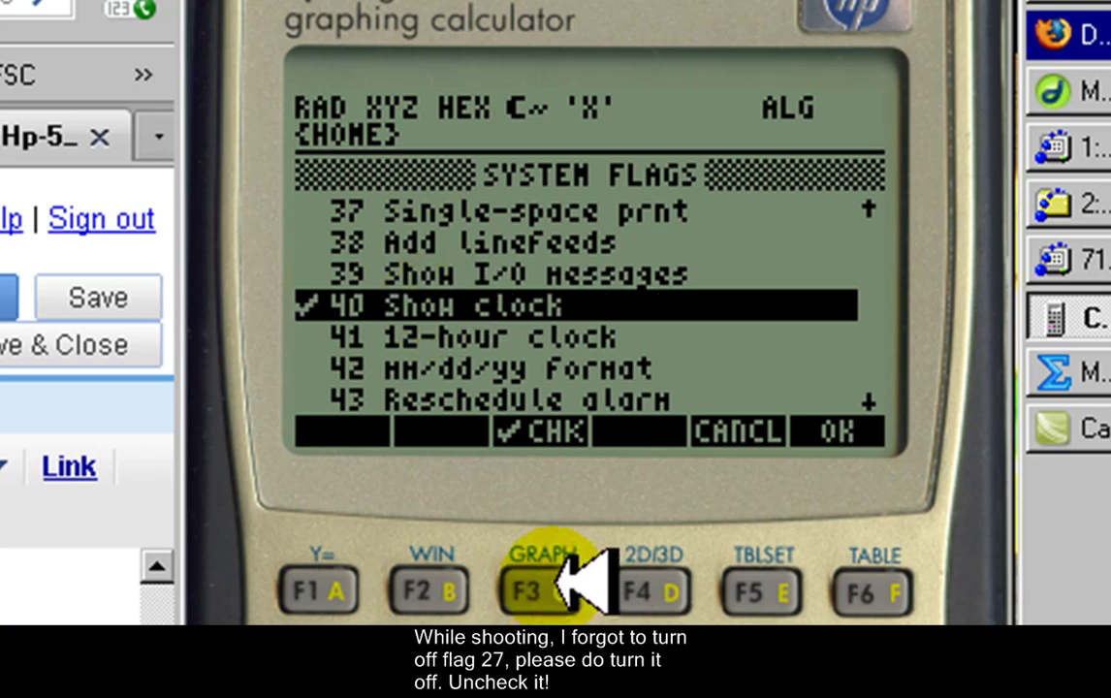
key("Down")
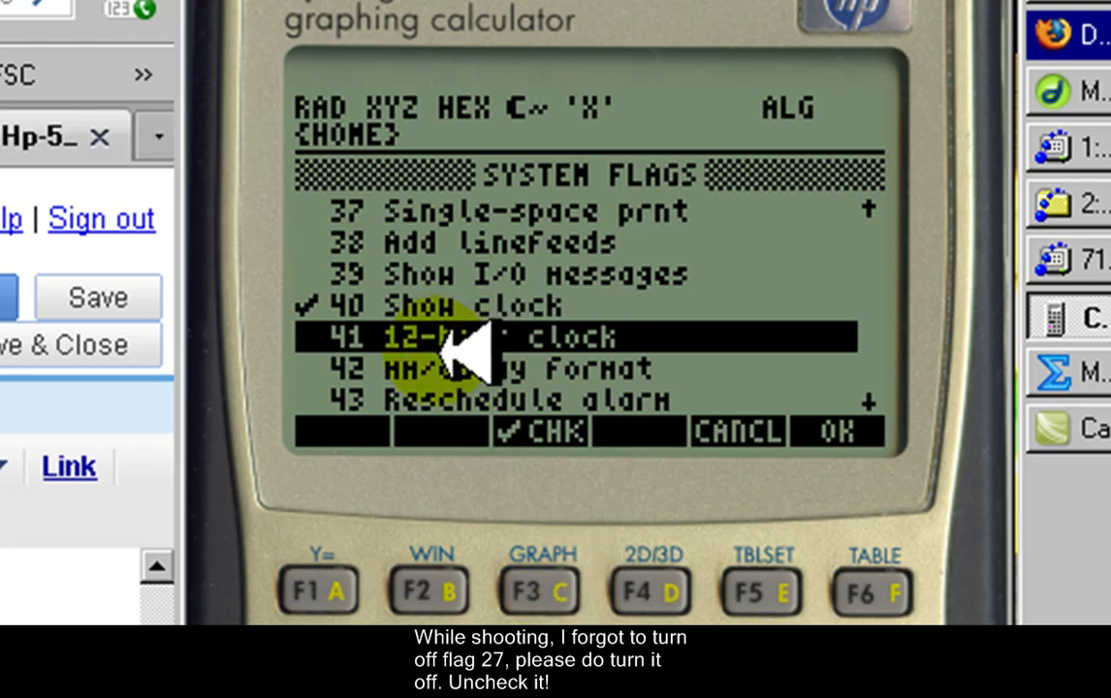
left_click(533, 580)
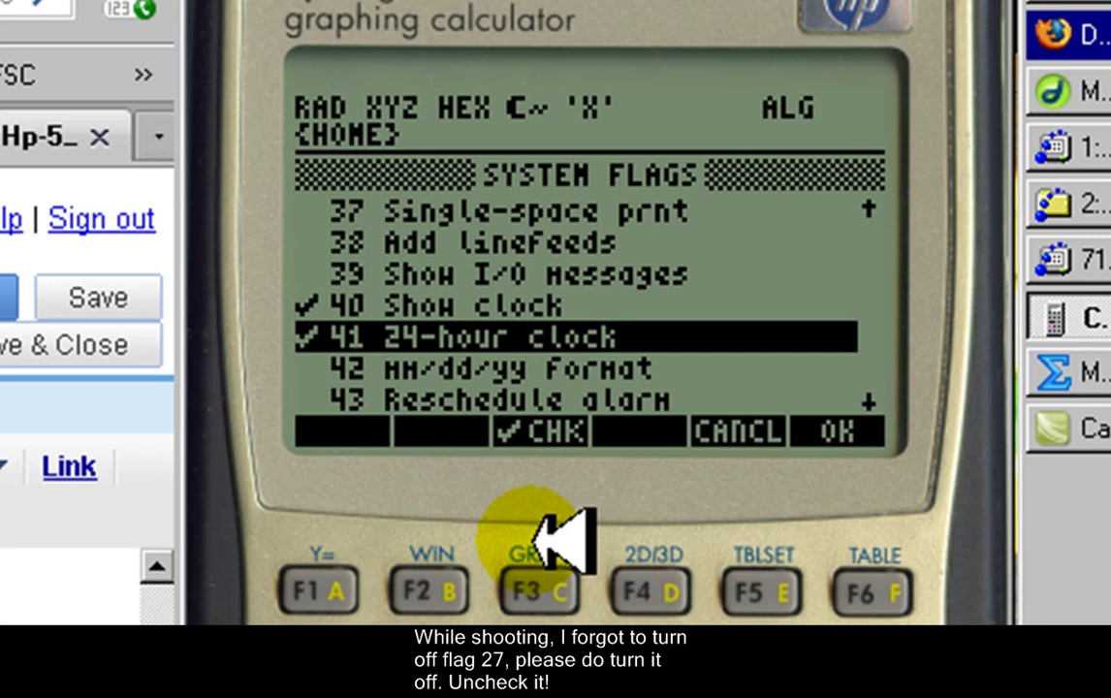
key("Down")
key("Down")
key("Down")
key("Down")
key("Down")
key("Down")
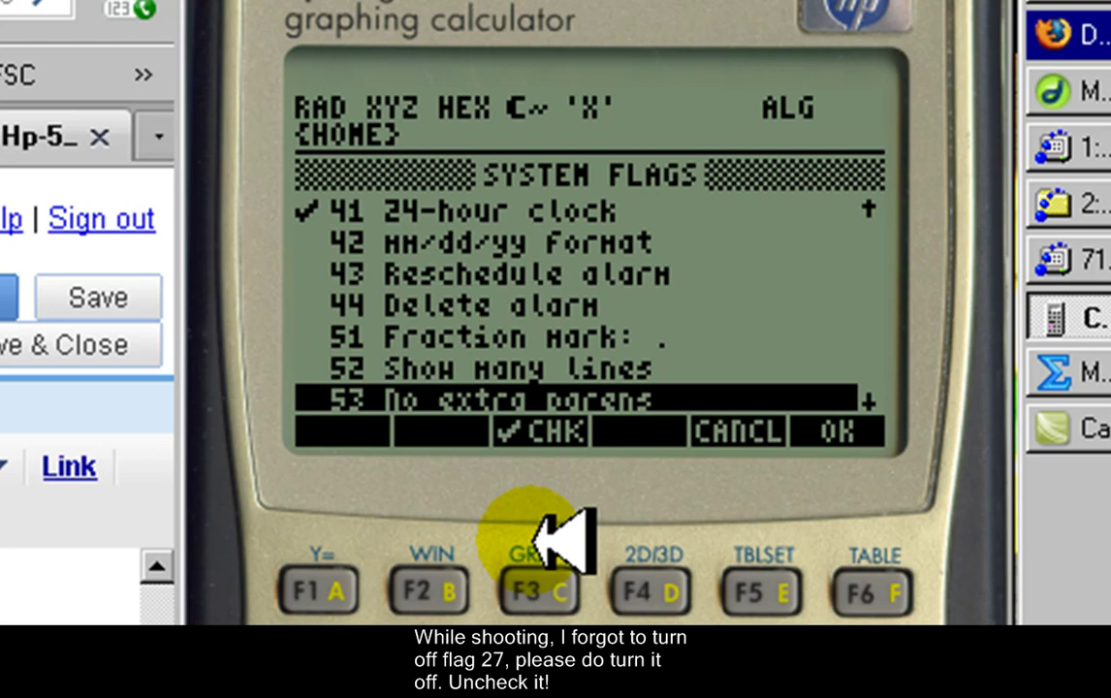
Check flags 53 (show all parentheses), 55 (no last arguments) and 56 (standard beep off)
left_click(545, 569)
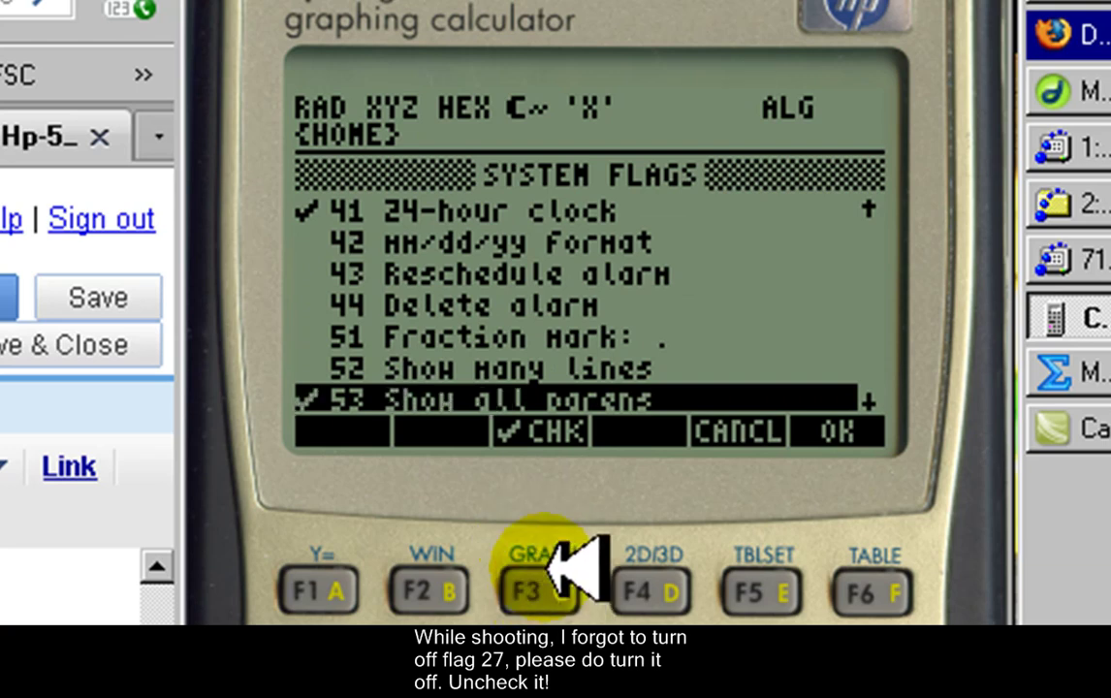
key("Down")
key("Down")
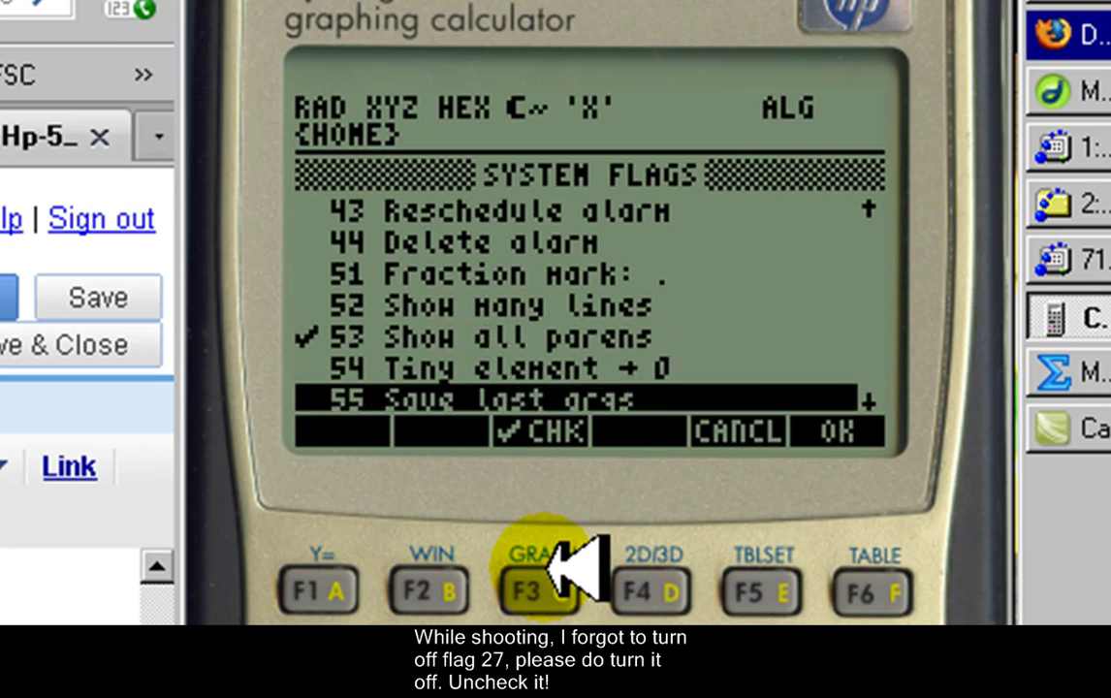
left_click(554, 573)
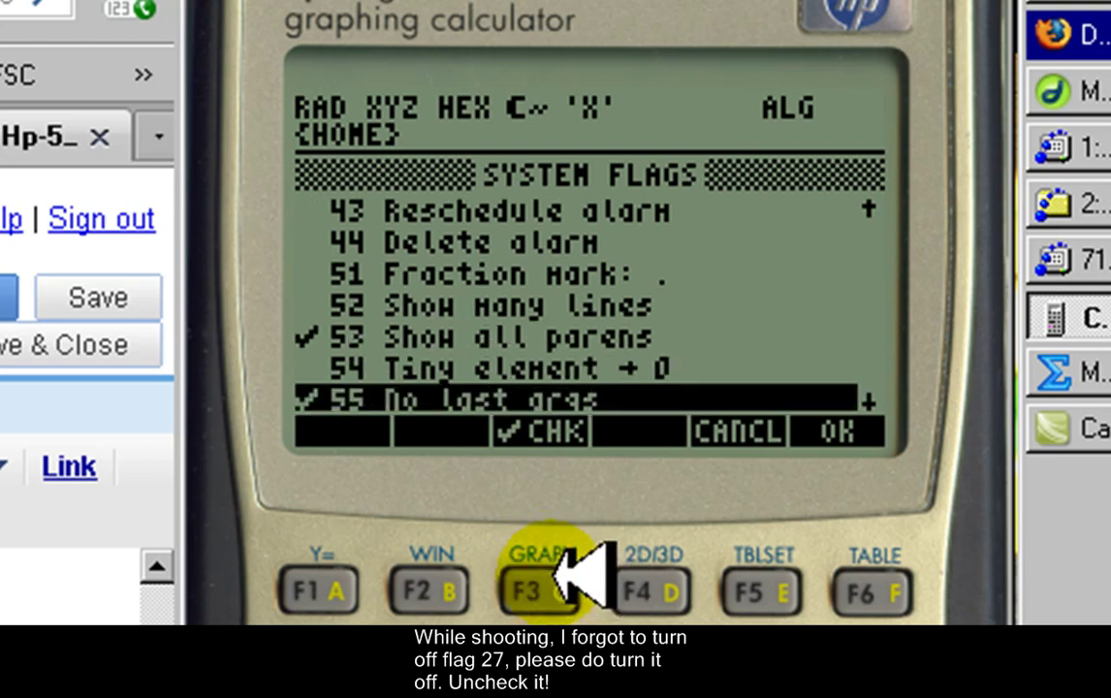
key("Down")
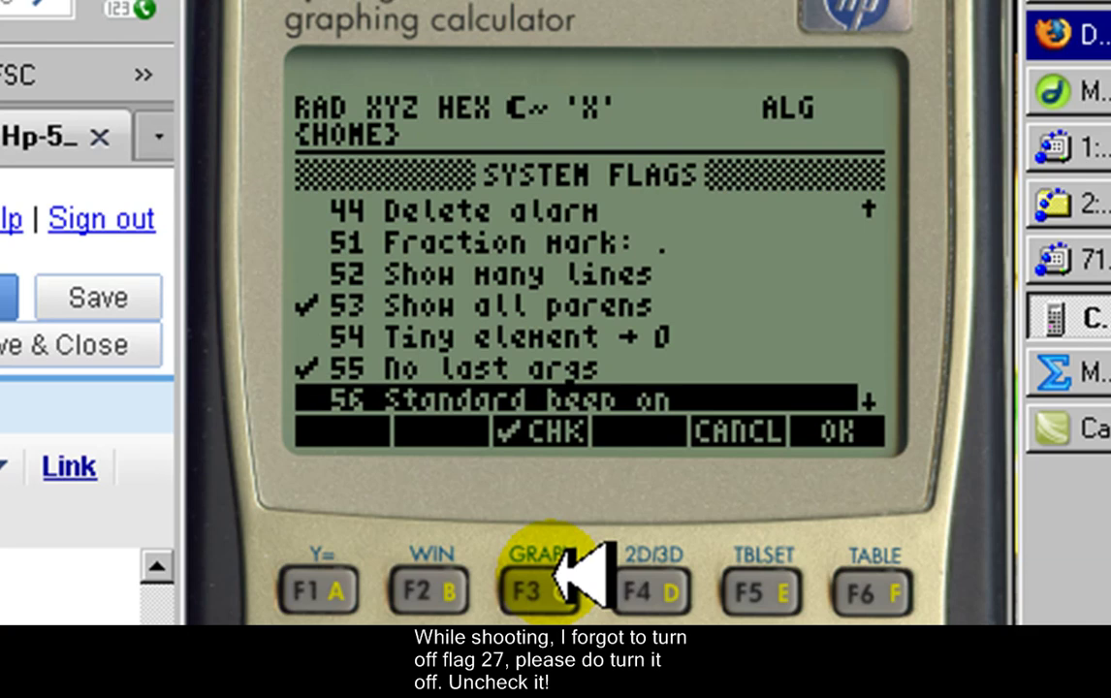
left_click(536, 580)
Check mini-font flags 72, 73, 80 and 82 for stack, editor and Equation Writer
key("Down")
key("Down")
key("Down")
key("Down")
key("Down")
key("Down")
key("Down")
key("Down")
key("Down")
key("Down")
key("Down")
key("Down")
key("Down")
key("Down")
key("Down")
key("Down")
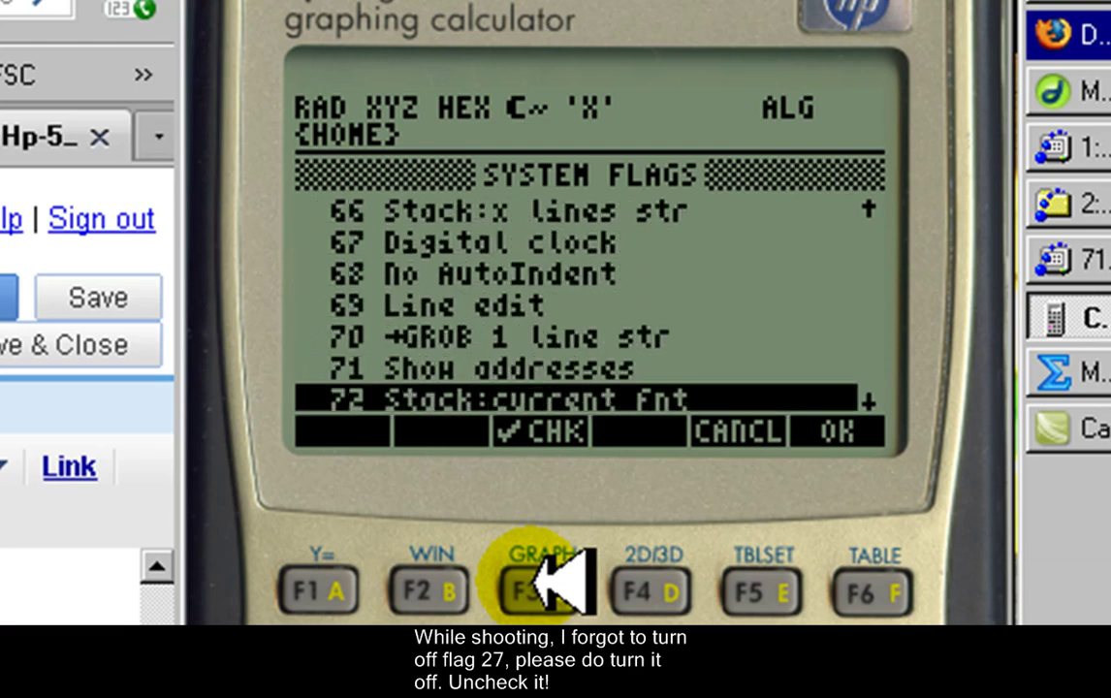
left_click(553, 582)
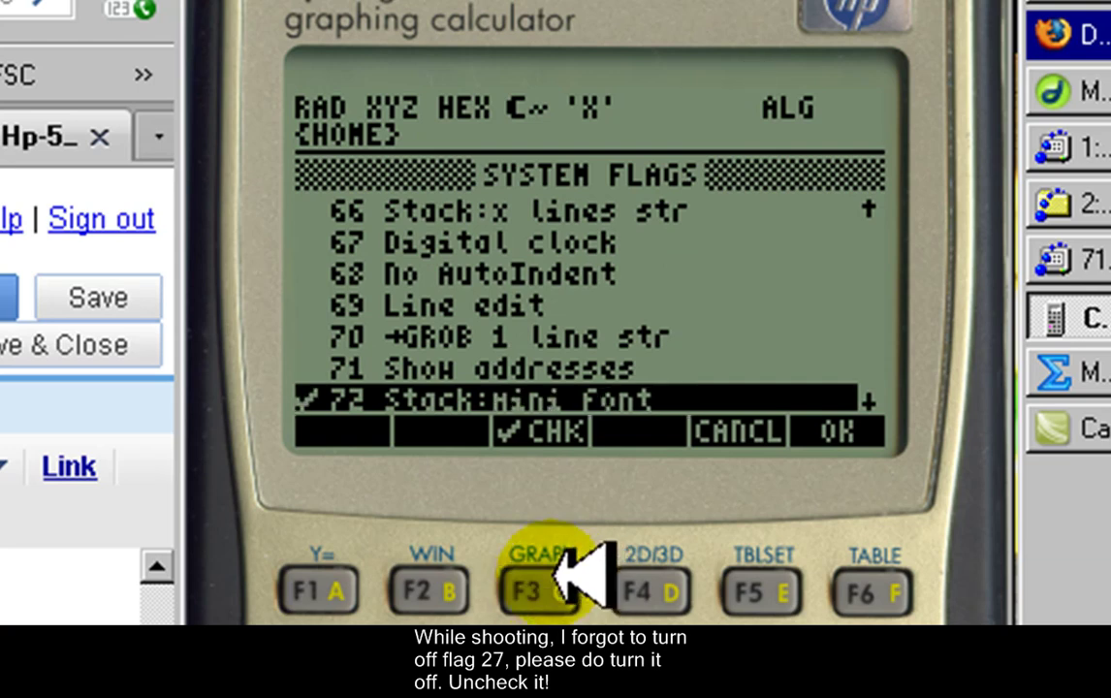
key("Down")
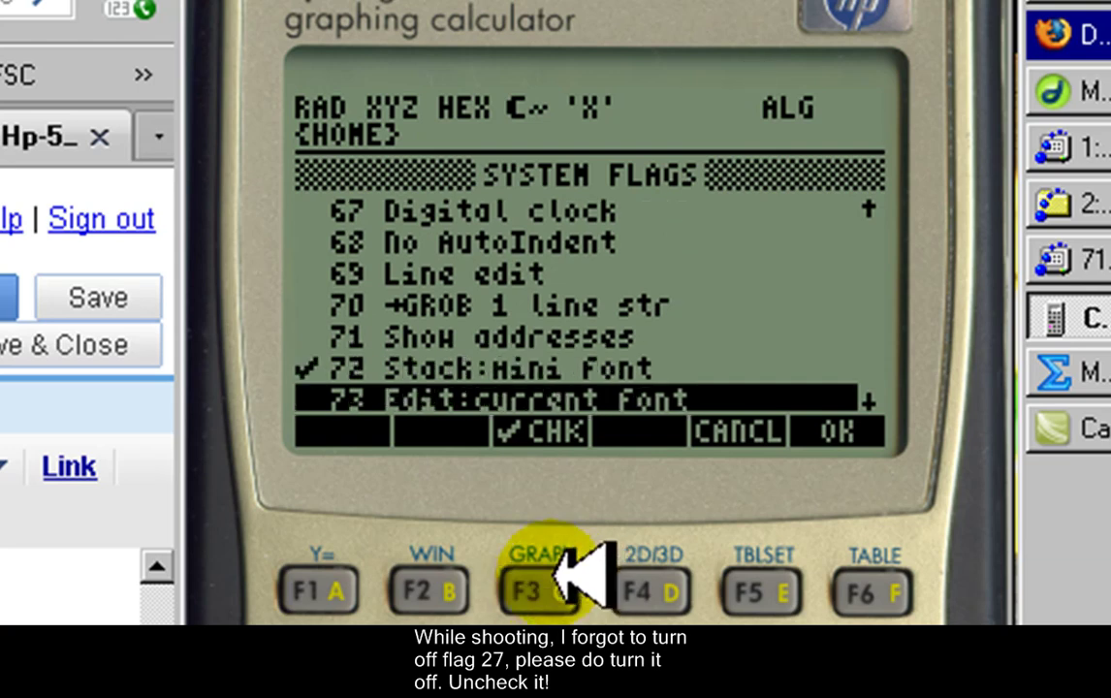
left_click(548, 582)
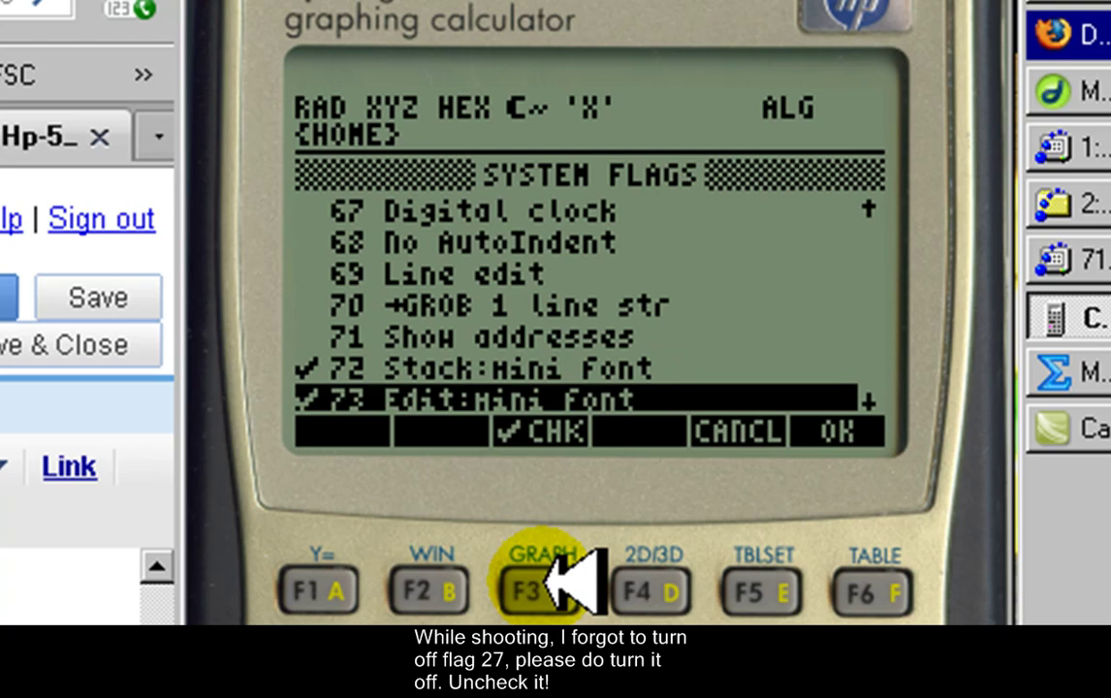
key("Down")
key("Down")
key("Down")
key("Down")
key("Down")
key("Down")
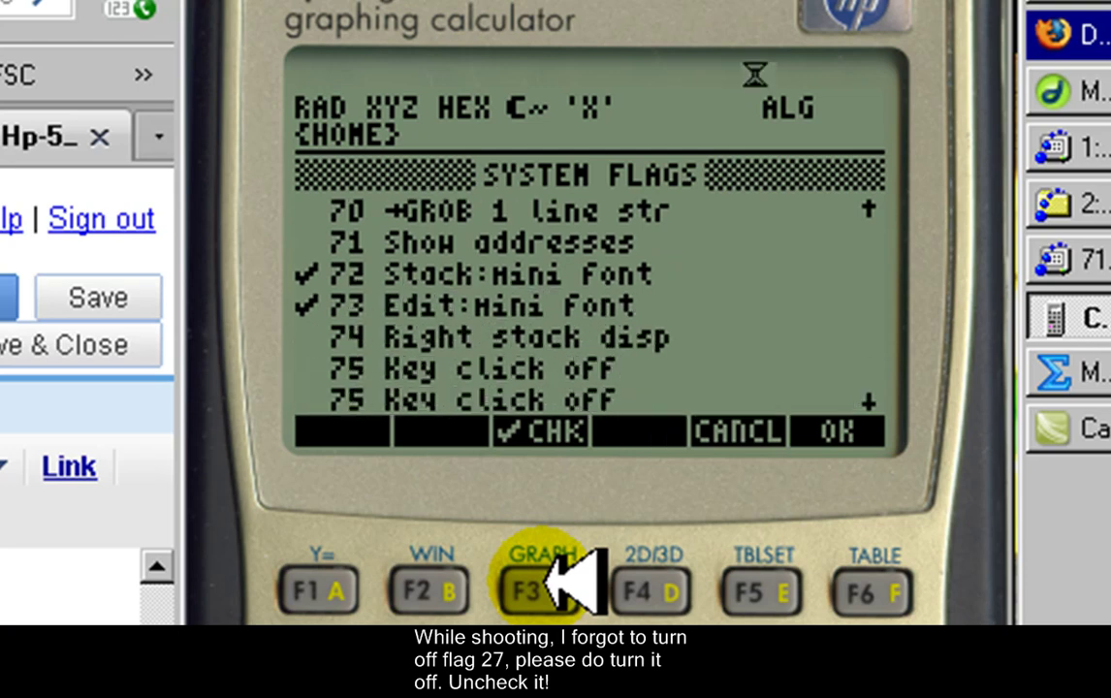
key("Up")
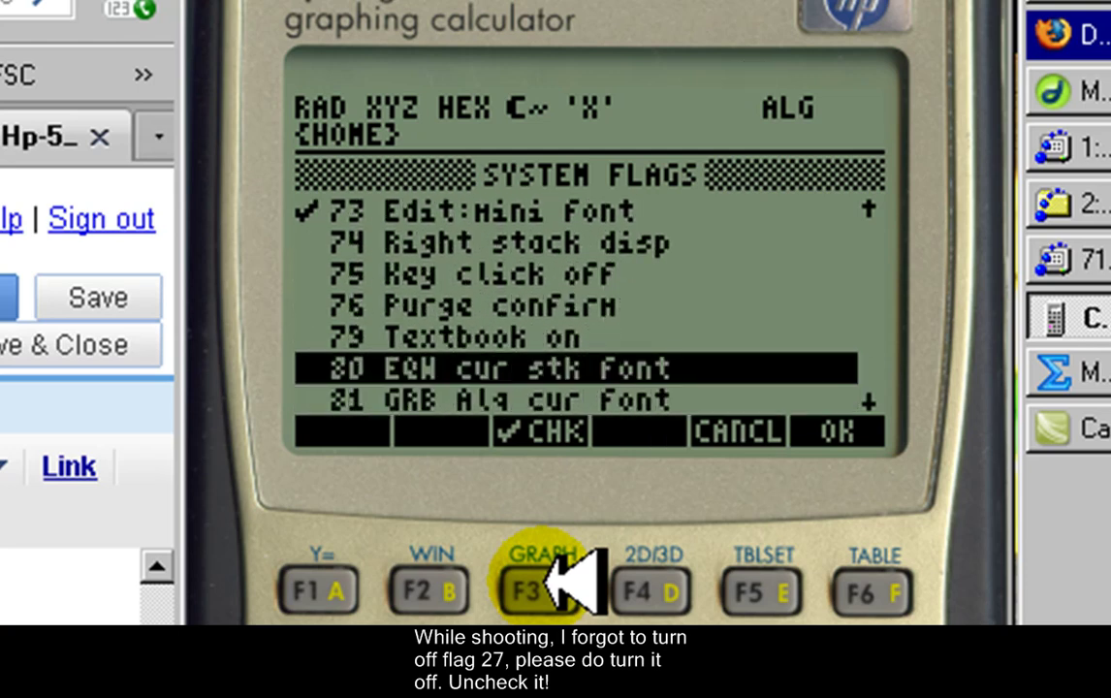
left_click(551, 584)
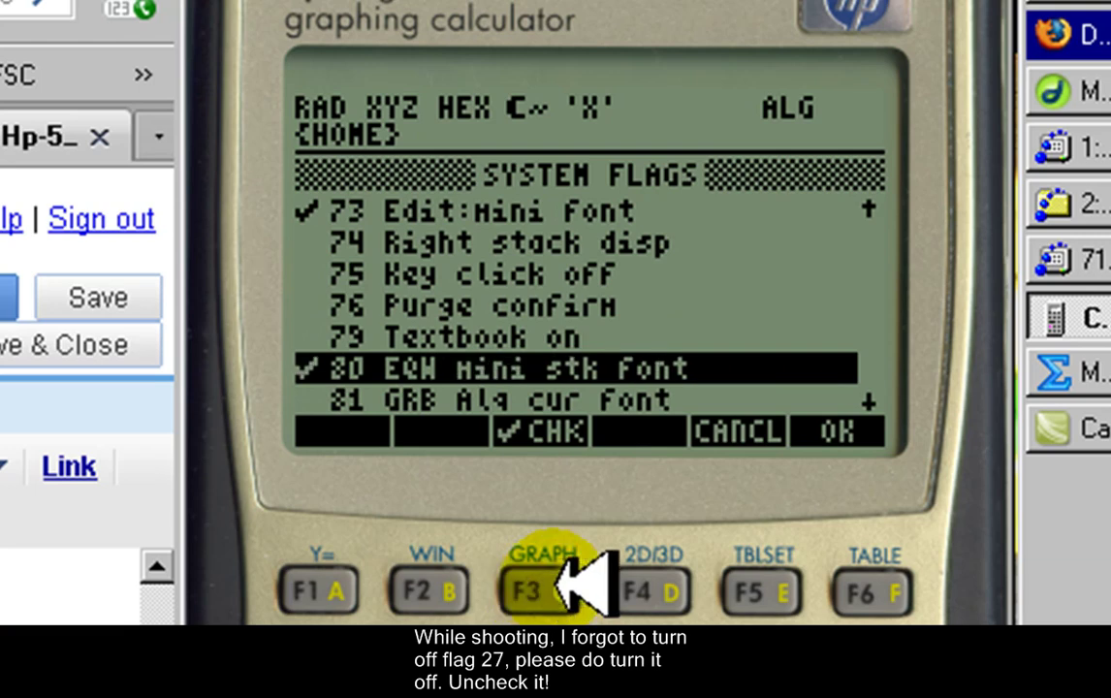
key("Down")
key("Down")
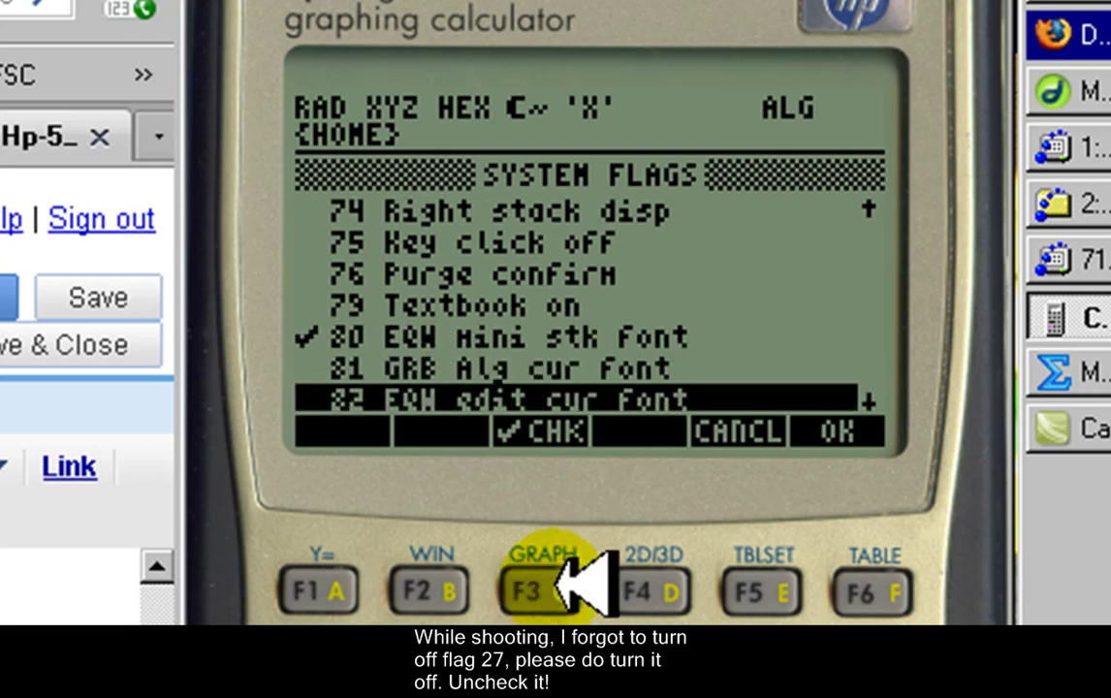
left_click(561, 582)
key("Down")
key("Down")
key("Down")
key("Down")
key("Down")
key("Up")
key("Up")
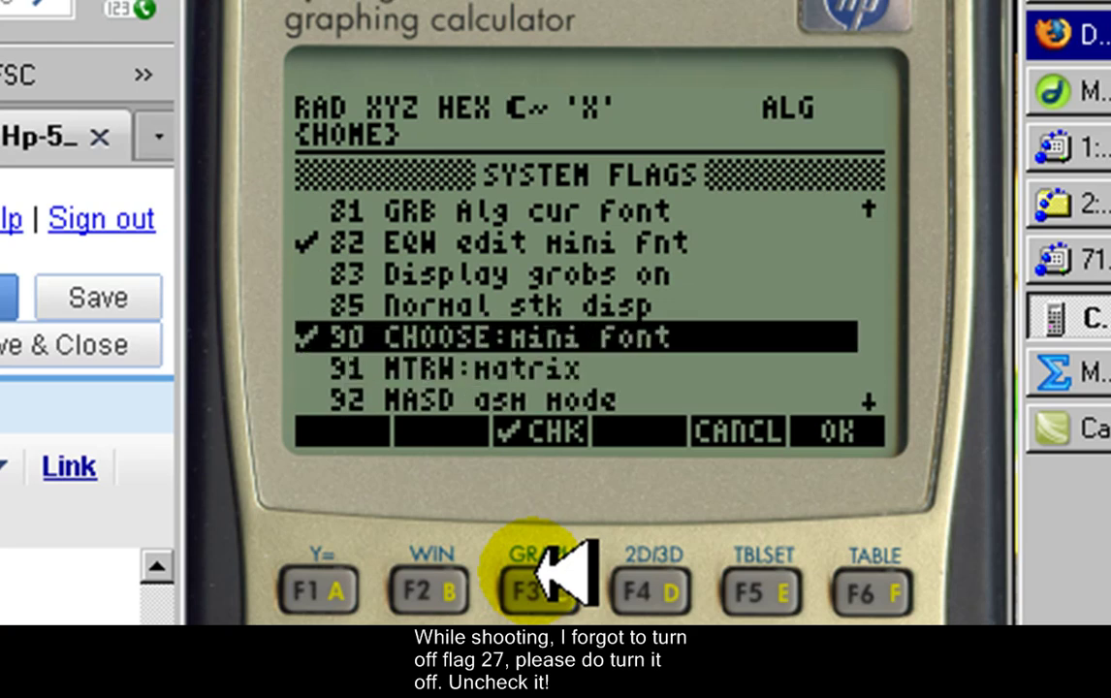
Uncheck flag 95 for RPN mode and check flag 98 for vertical vector display
key("Down")
key("Down")
key("Down")
key("Down")
key("Down")
key("Down")
key("Down")
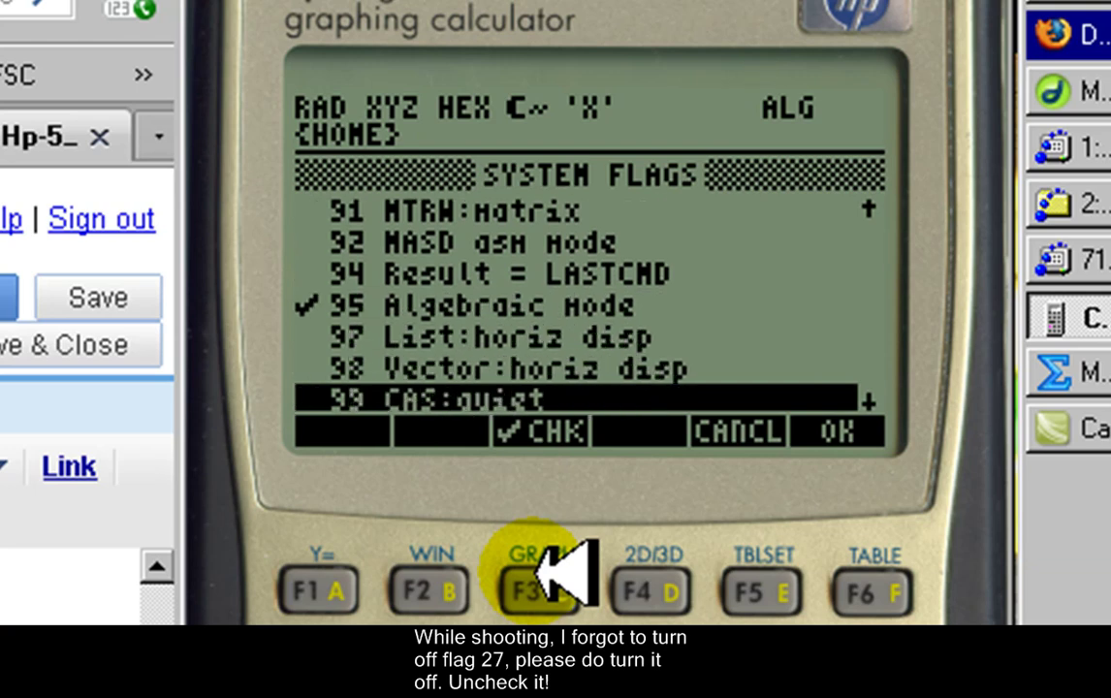
key("Up")
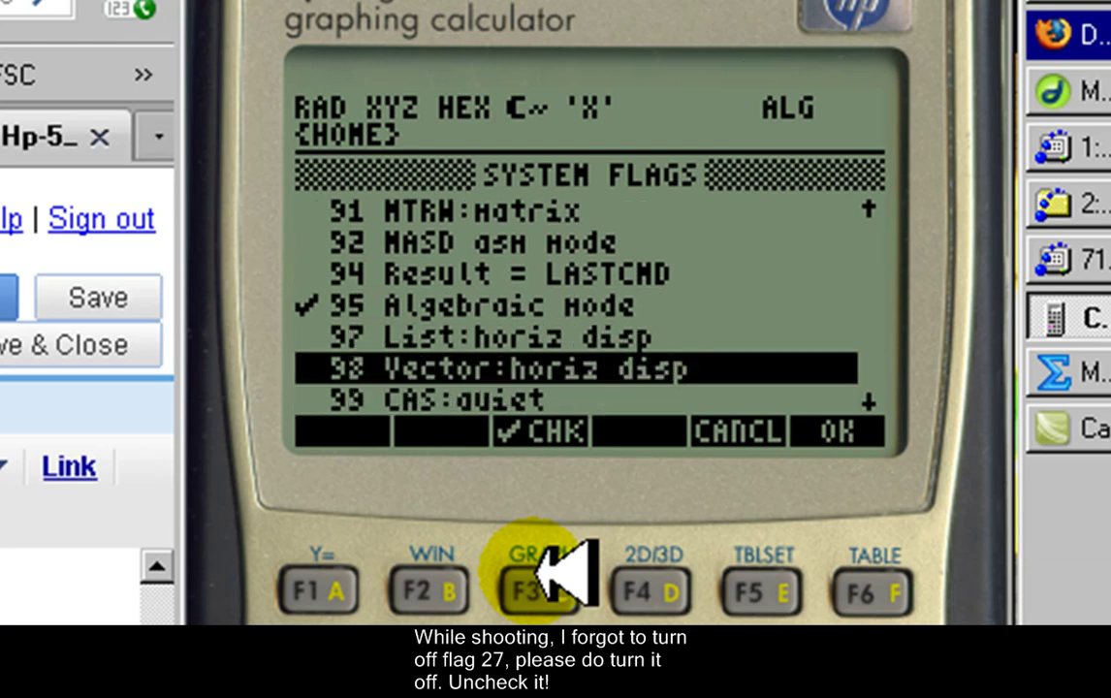
key("Up")
key("Up")
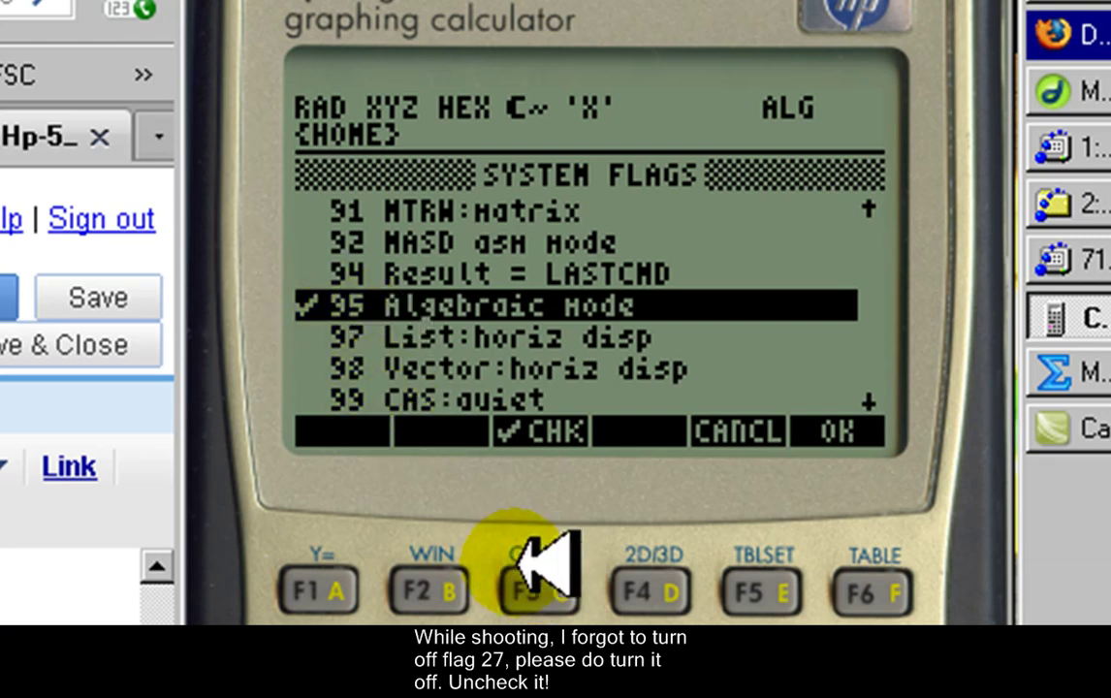
left_click(532, 587)
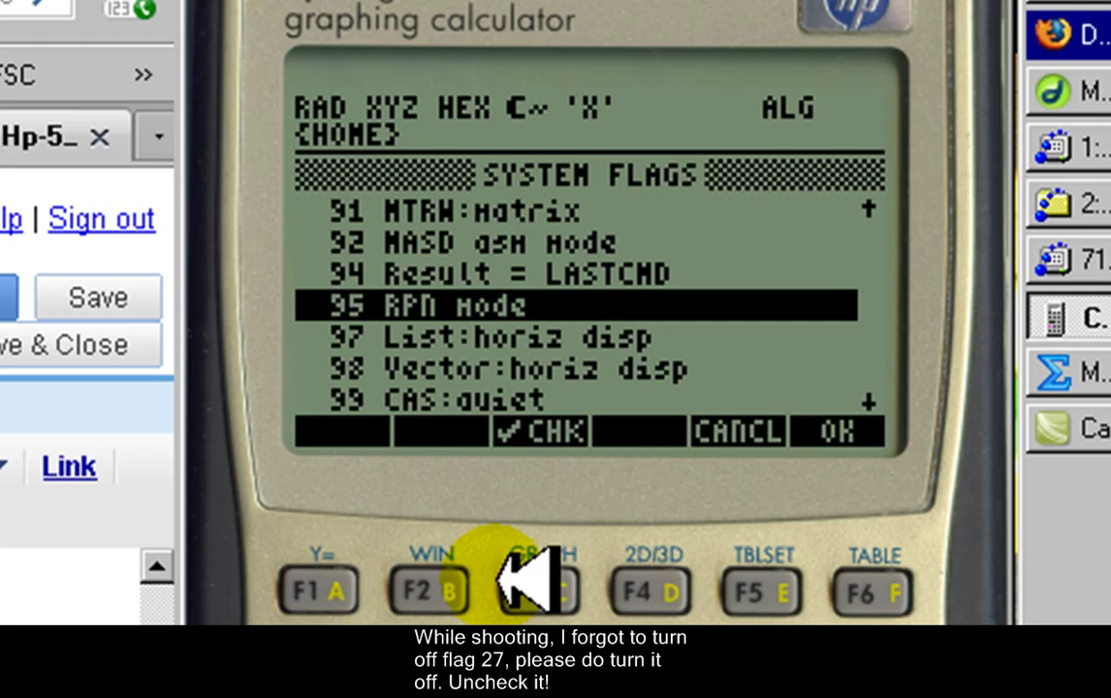
key("Down")
key("Down")
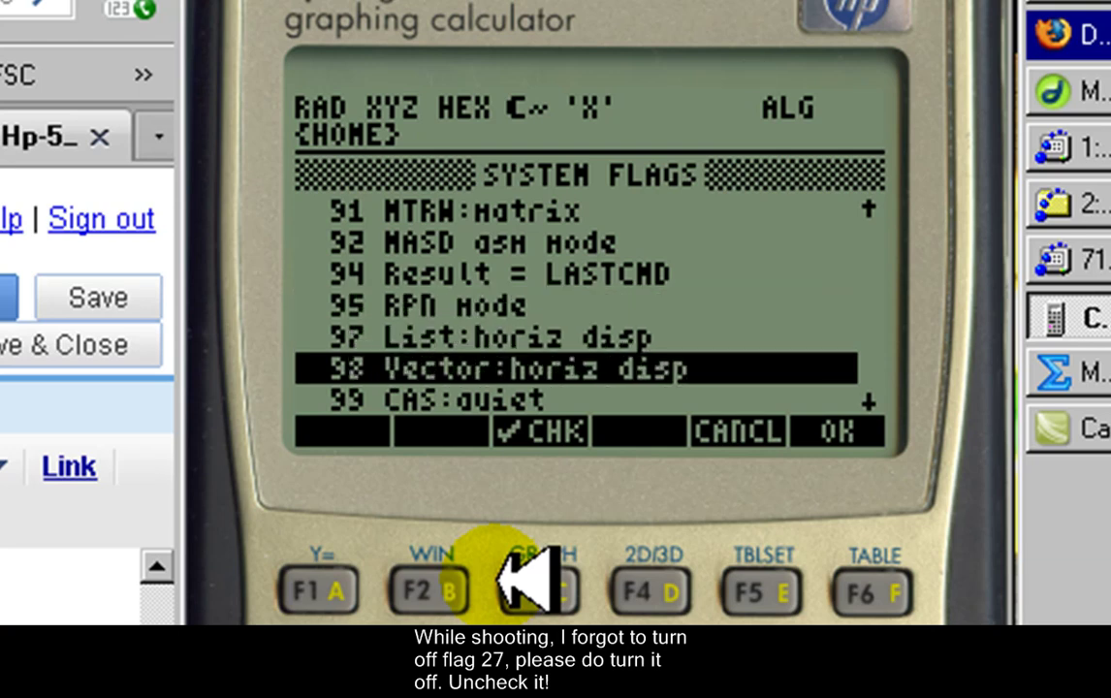
left_click(533, 593)
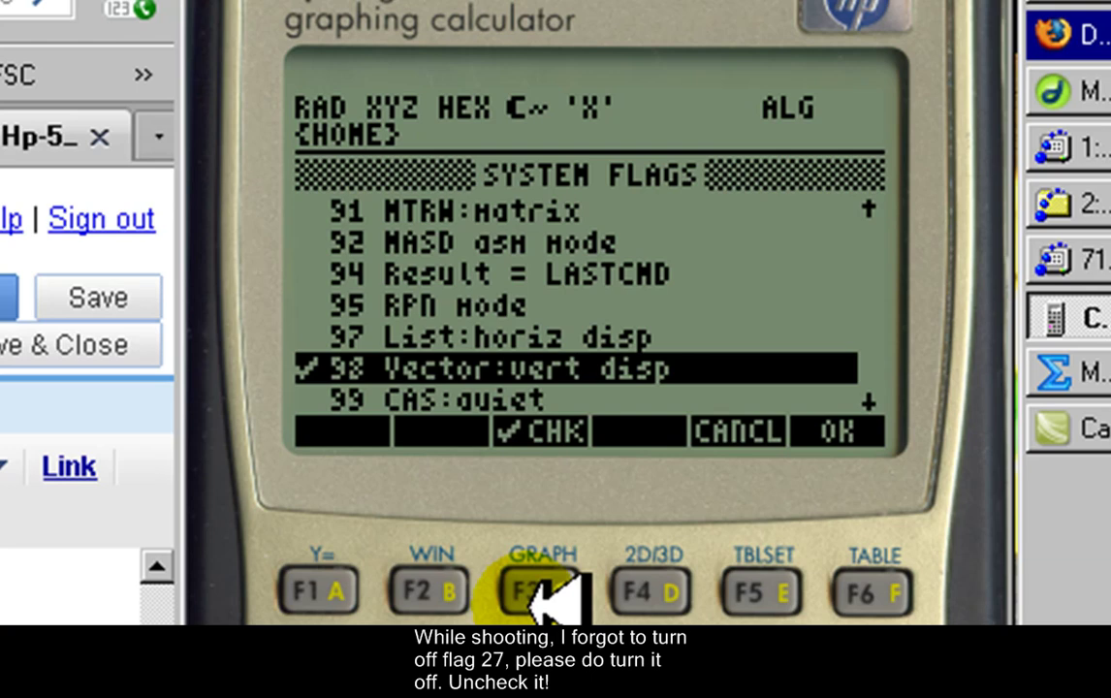
key("Down")
key("Down")
key("Down")
key("Down")
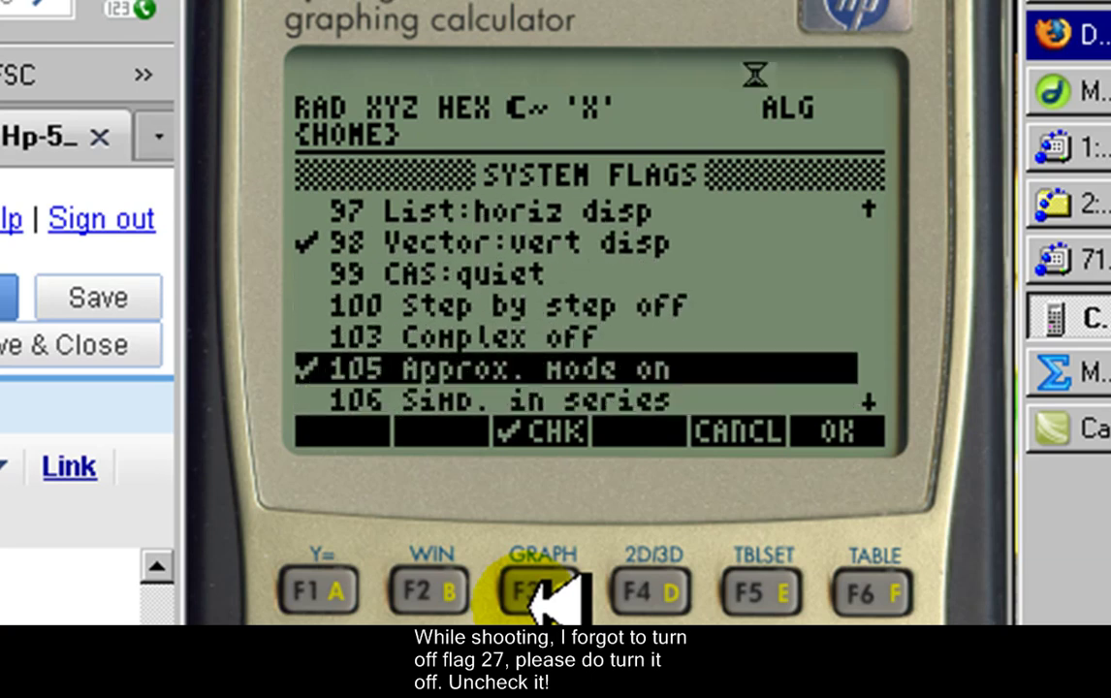
Check flags 116 Prefer sin() and 120 Silent mode on
key("Down")
key("Down")
key("Down")
key("Down")
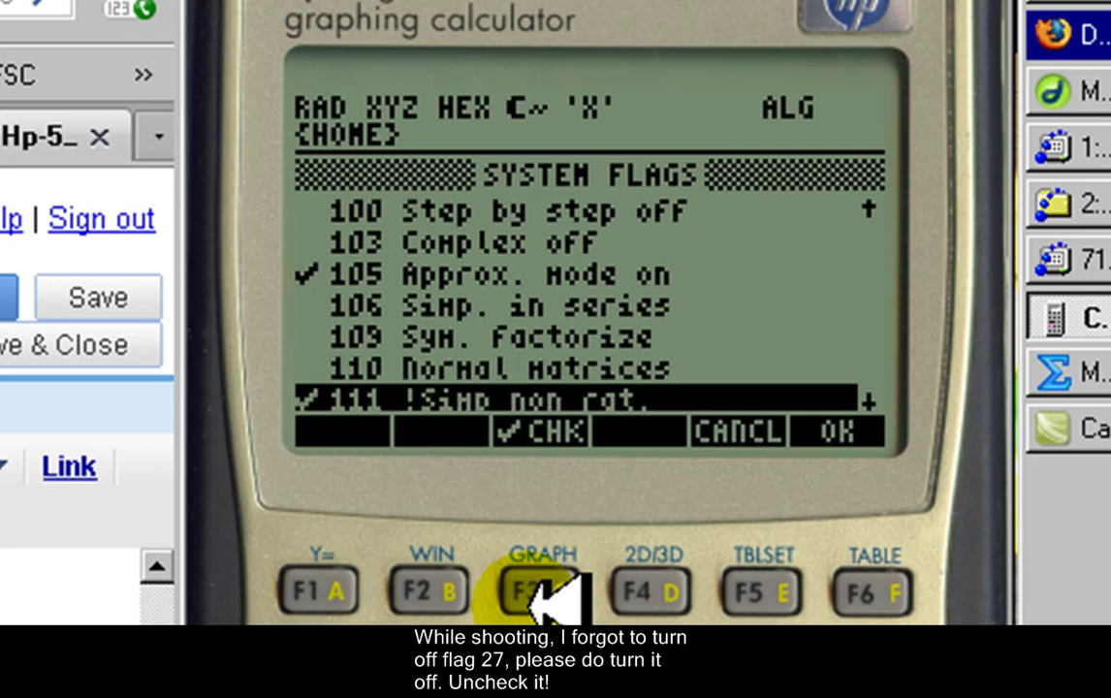
key("Down")
key("Down")
key("Down")
key("Down")
key("Down")
key("Down")
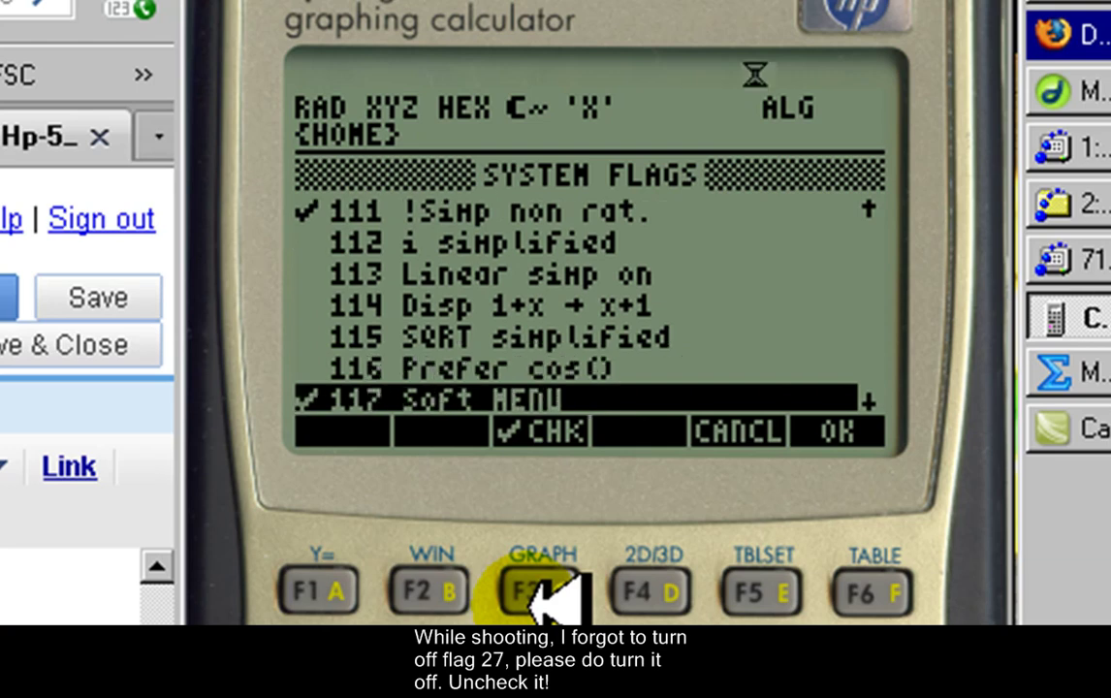
key("Up")
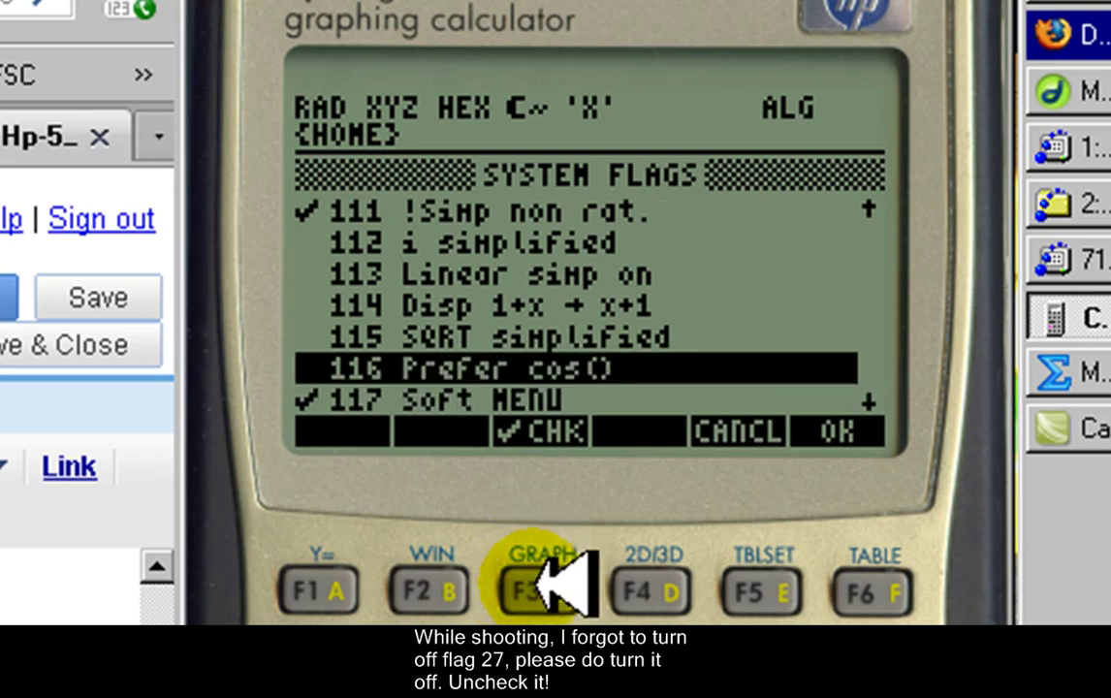
left_click(545, 587)
key("Down")
key("Down")
key("Down")
key("Up")
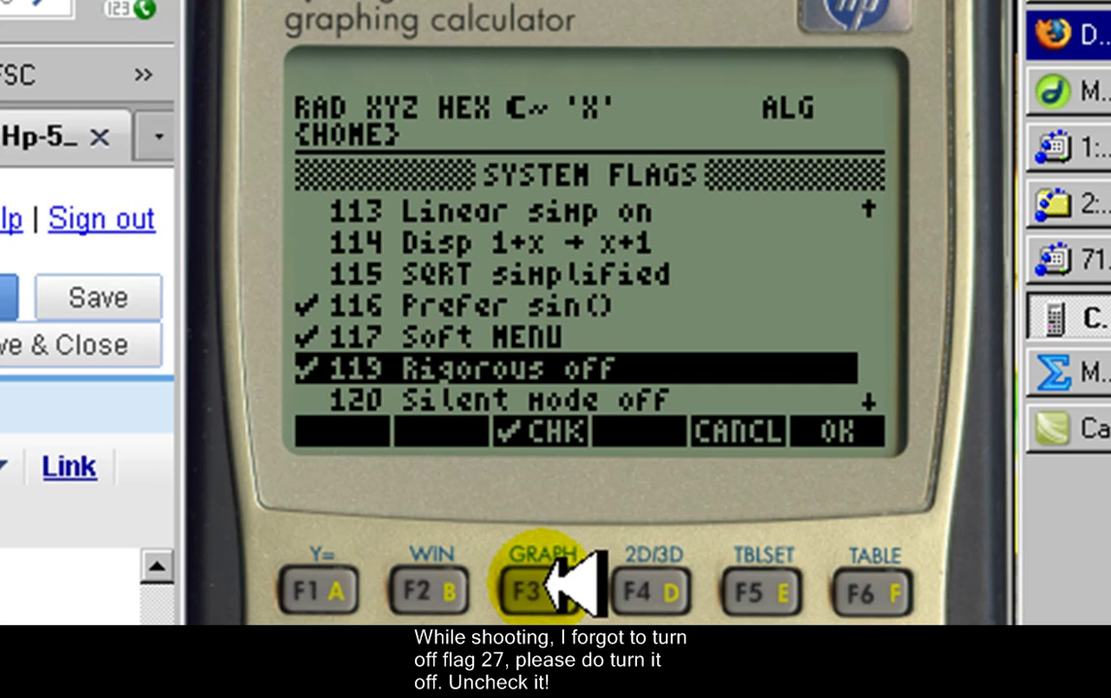
key("Down")
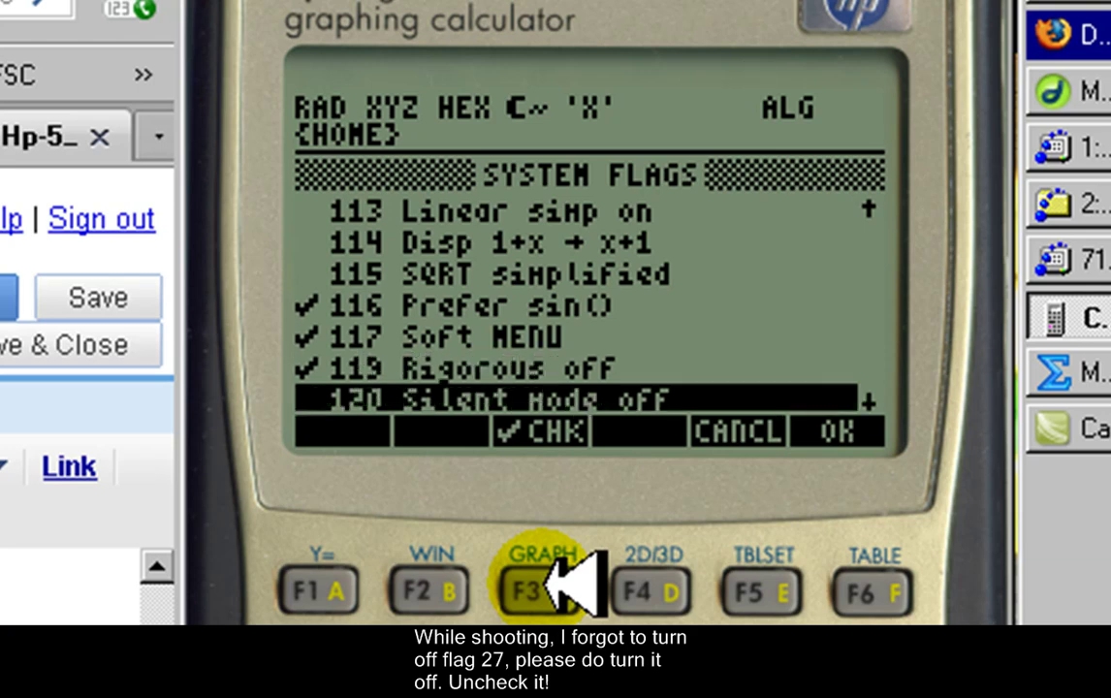
left_click(543, 589)
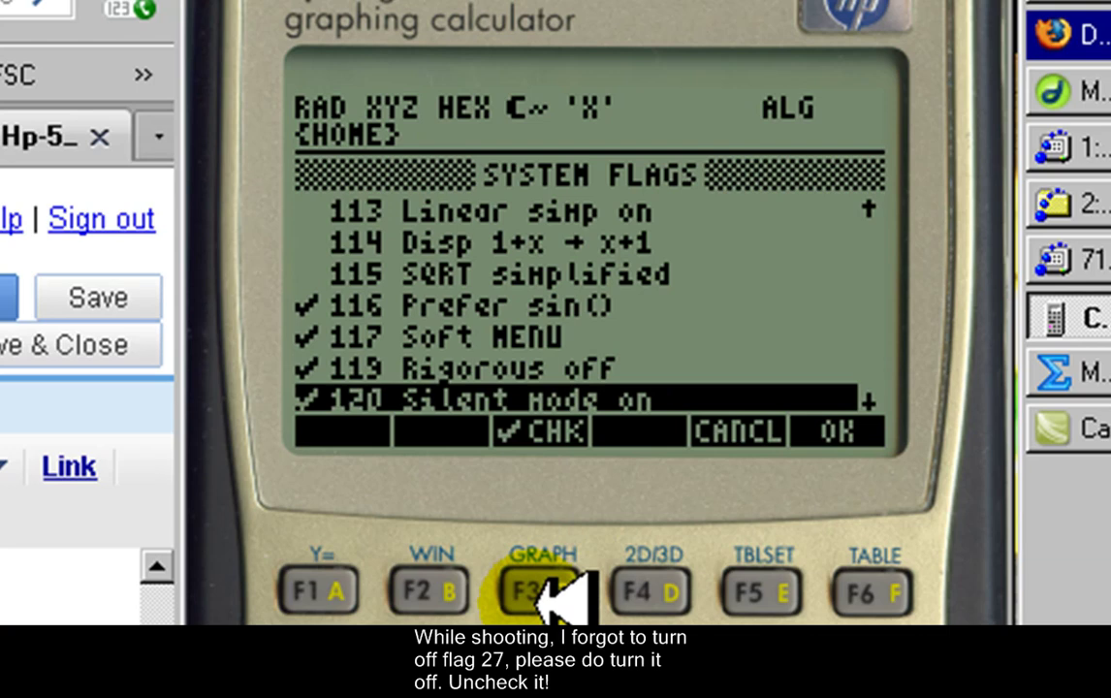
key("Down")
key("Down")
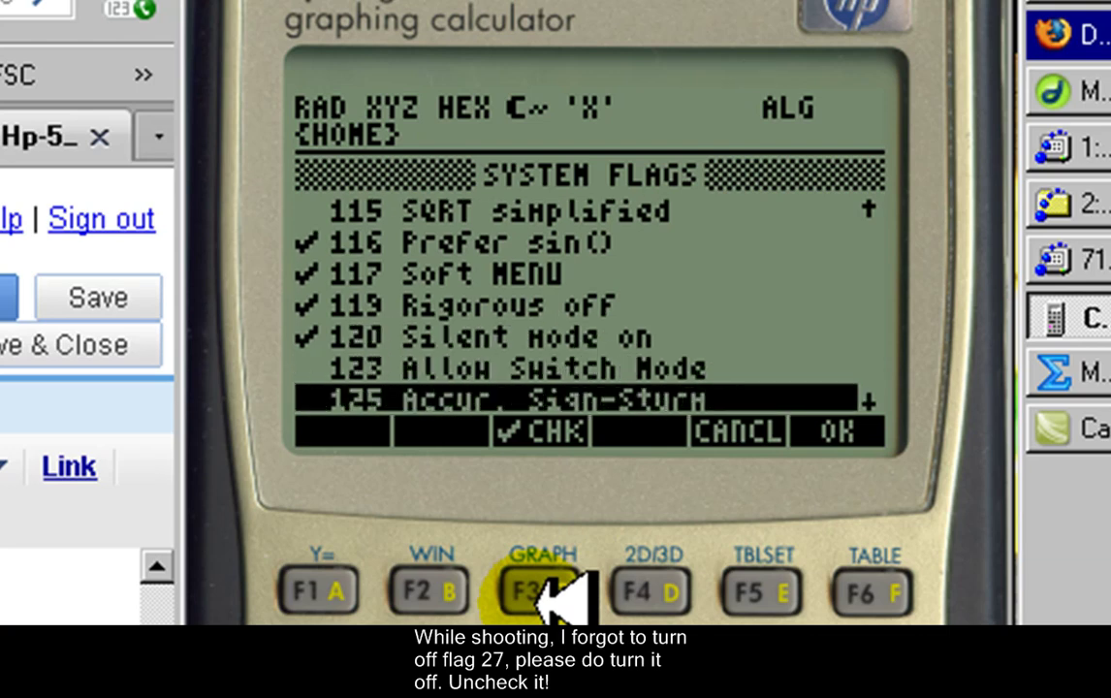
Confirm the System Flags and Calculator Modes with OK to return to the stack in RPN mode with the clock shown
left_click(878, 592)
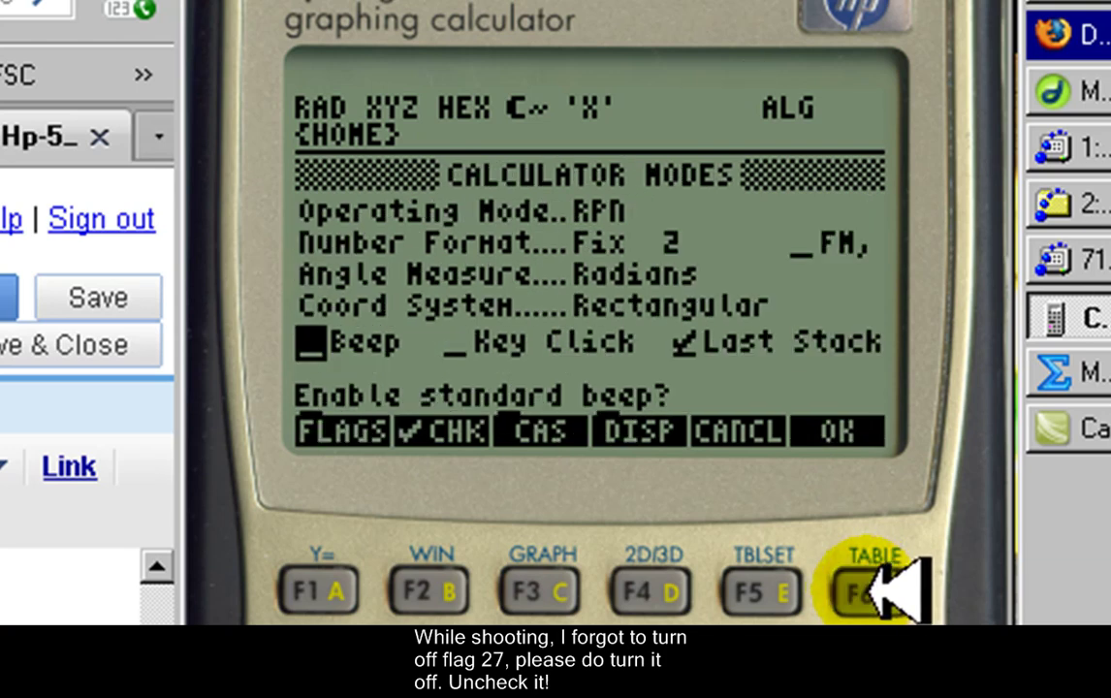
left_click(871, 594)
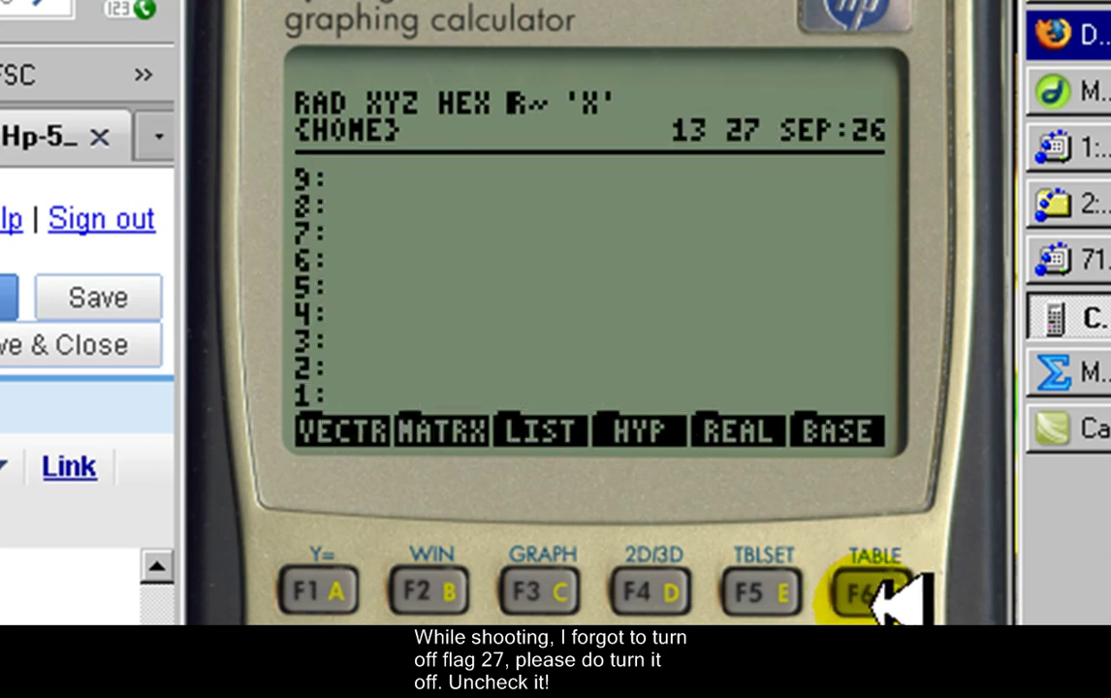